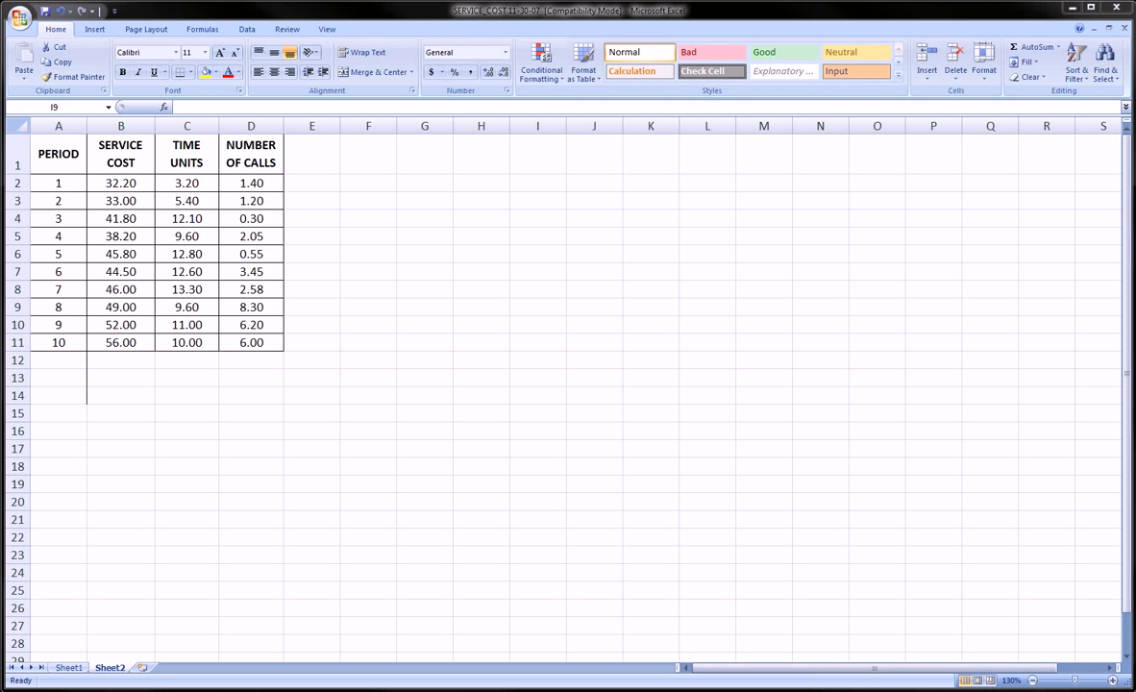
Browse the Insert tab's other chart types gallery, then close it without choosing
{"action": "left_click", "coordinate": [82, 29]}
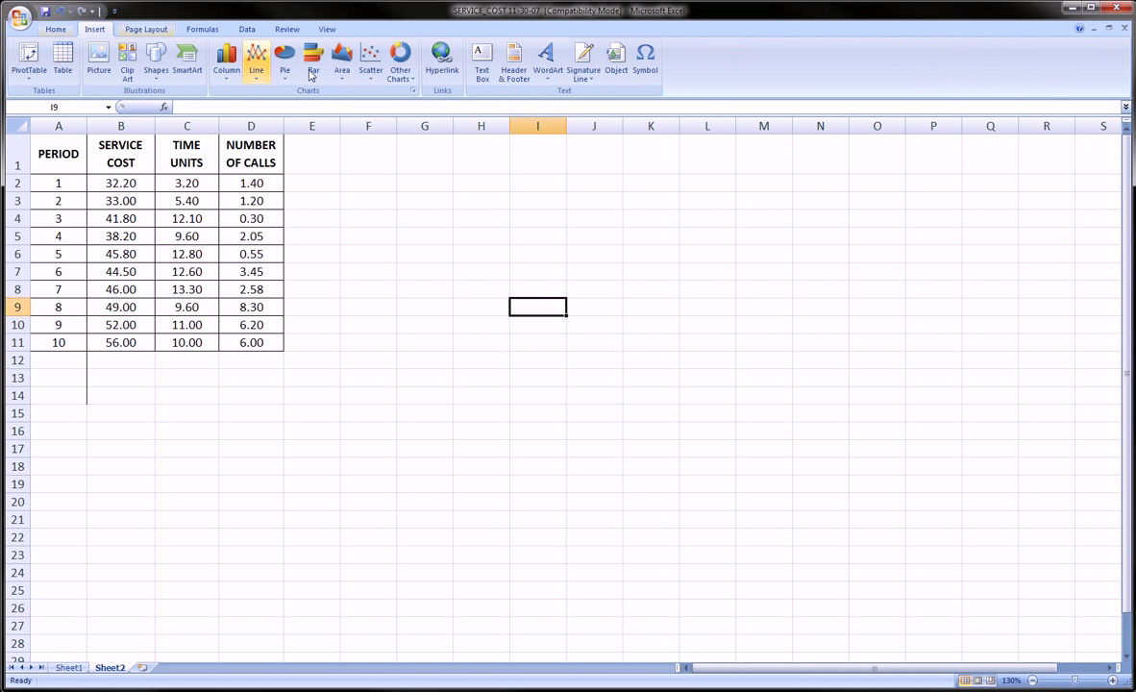
{"action": "left_click", "coordinate": [402, 76]}
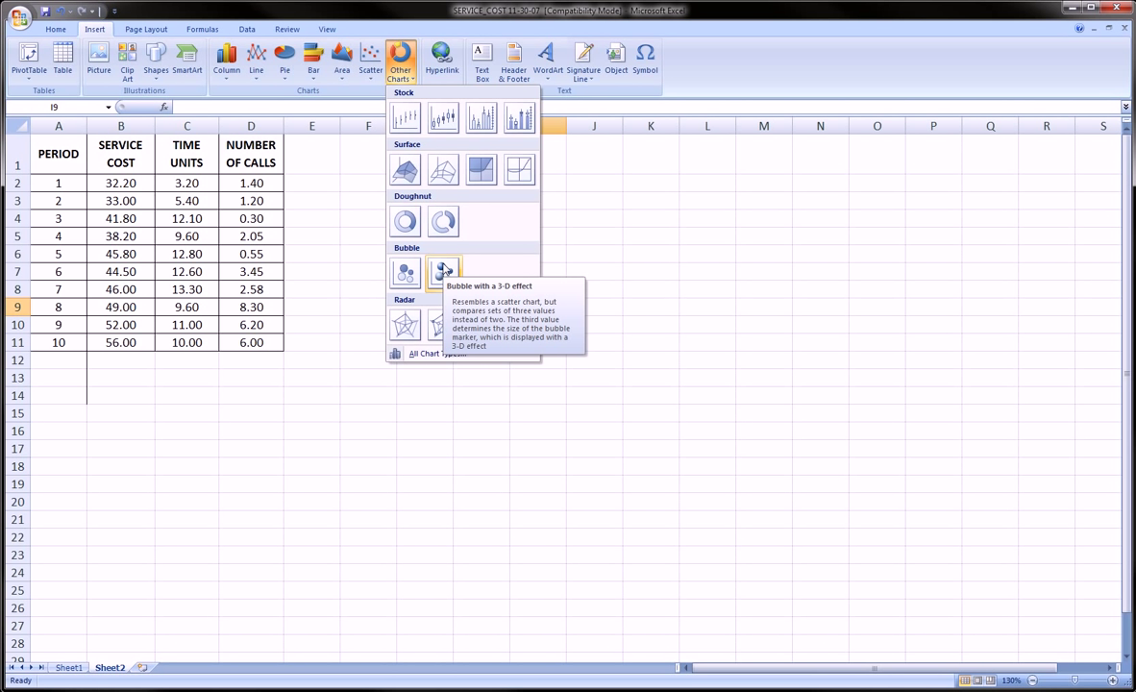
{"action": "left_click", "coordinate": [321, 313]}
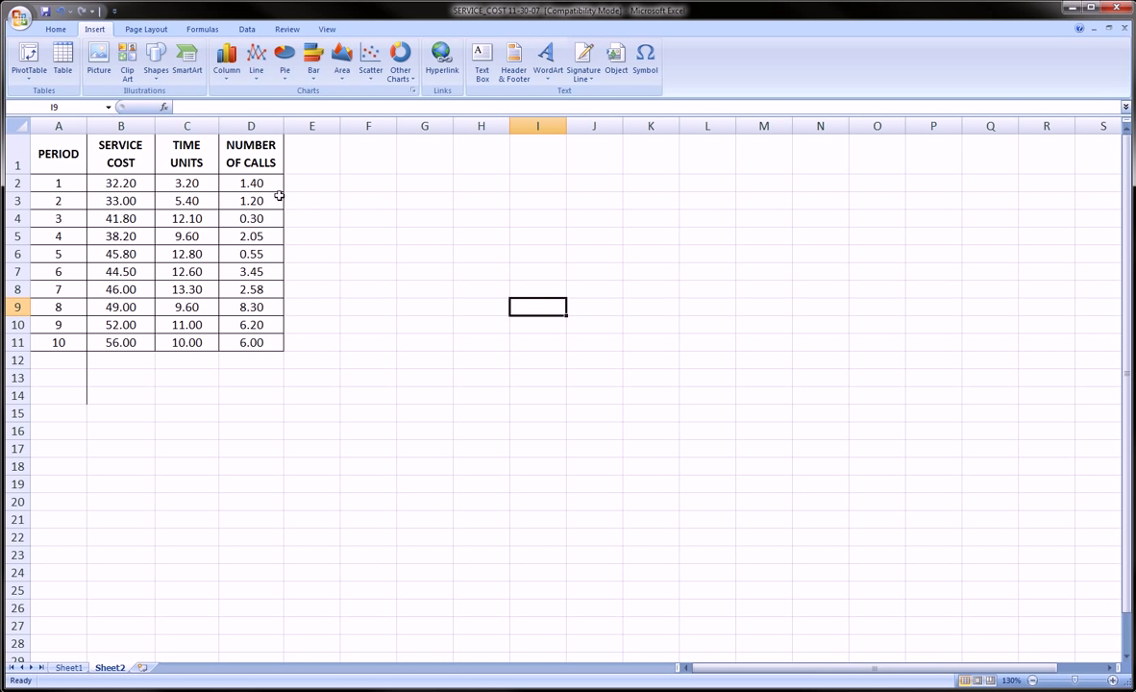
Select the PERIOD and SERVICE COST columns A1:B11 and insert a markers-only scatter chart
{"action": "left_click", "coordinate": [76, 167]}
{"action": "left_click", "coordinate": [116, 166]}
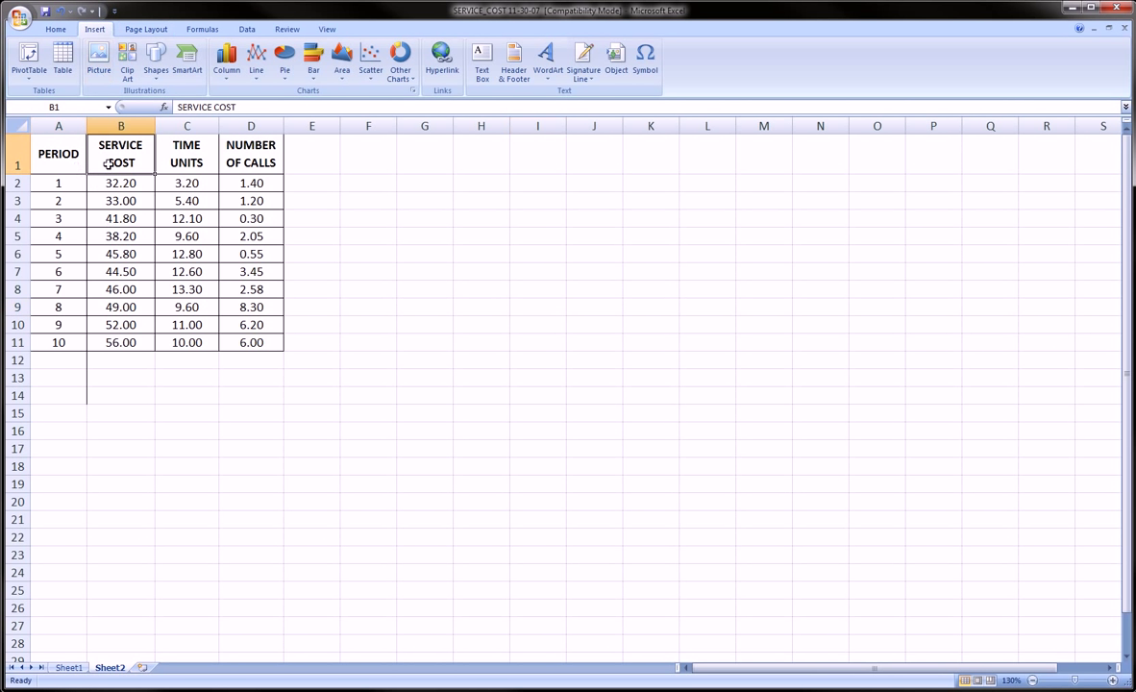
{"action": "left_click_drag", "start_coordinate": [81, 165], "coordinate": [120, 325]}
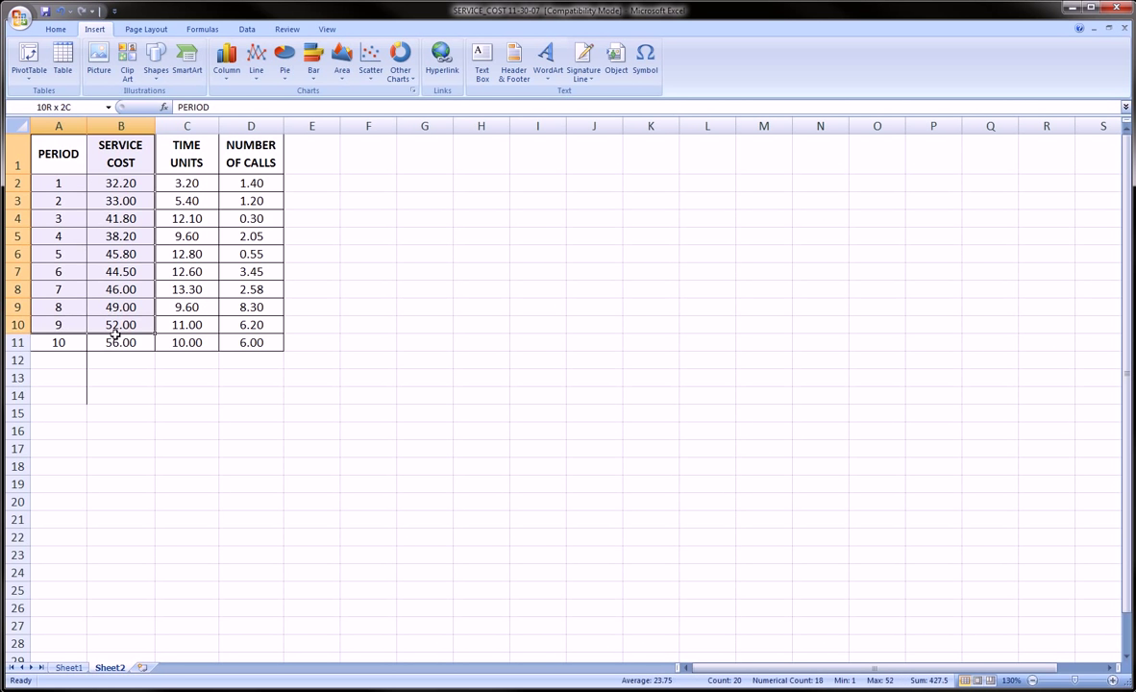
{"action": "left_click_drag", "start_coordinate": [119, 183], "coordinate": [120, 200]}
{"action": "left_click_drag", "start_coordinate": [66, 154], "coordinate": [121, 336]}
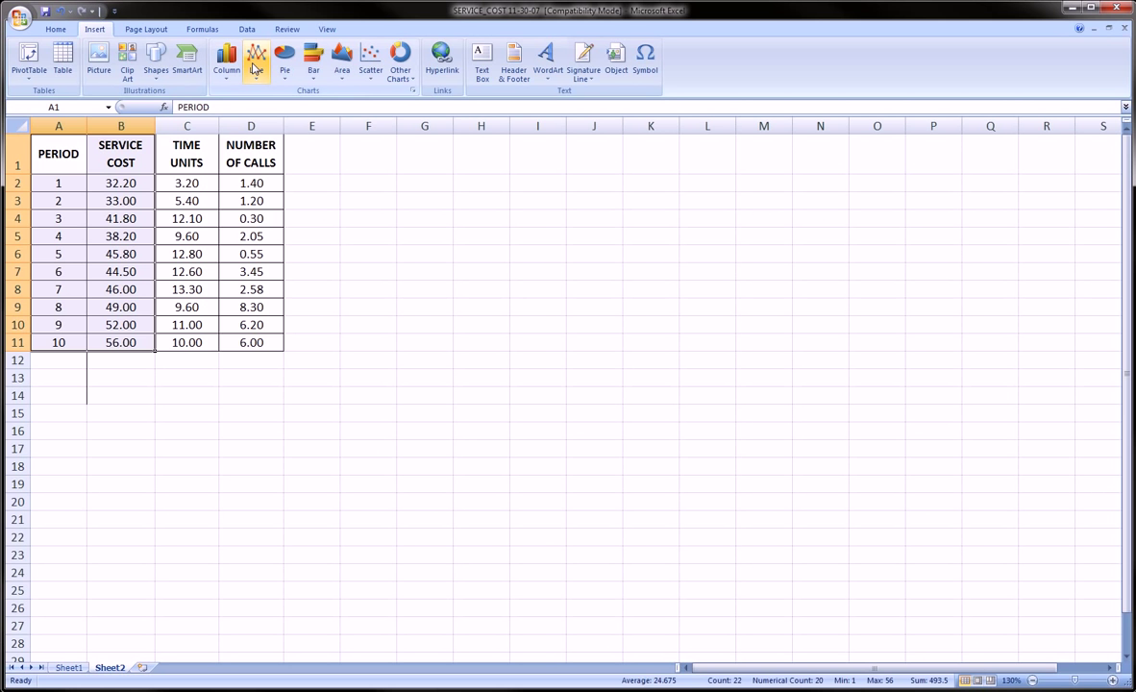
{"action": "left_click", "coordinate": [370, 60]}
{"action": "left_click", "coordinate": [348, 109]}
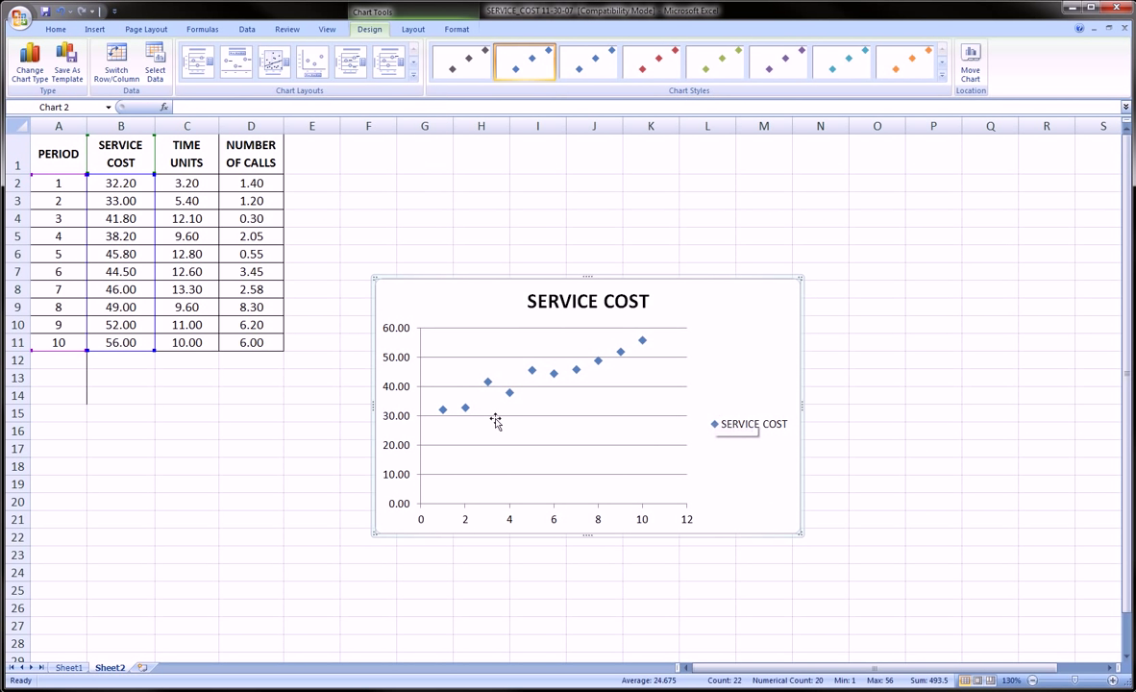
Move the SERVICE COST chart up to the right and delete its legend
{"action": "left_click_drag", "start_coordinate": [783, 319], "coordinate": [1070, 188]}
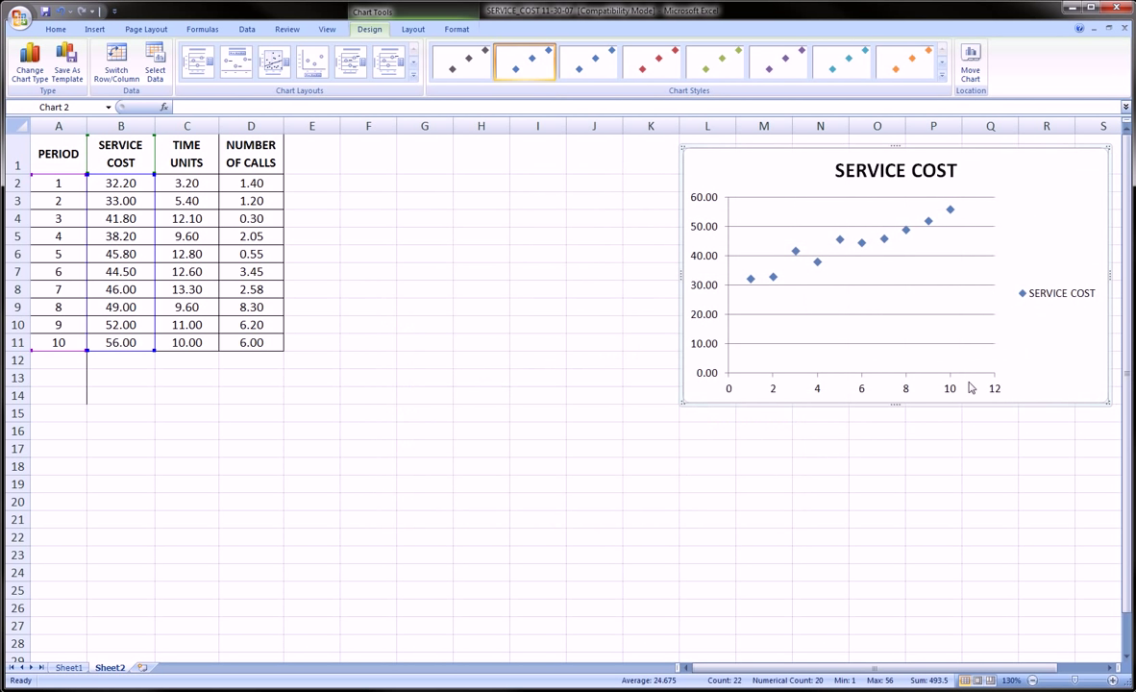
{"action": "left_click", "coordinate": [1060, 297]}
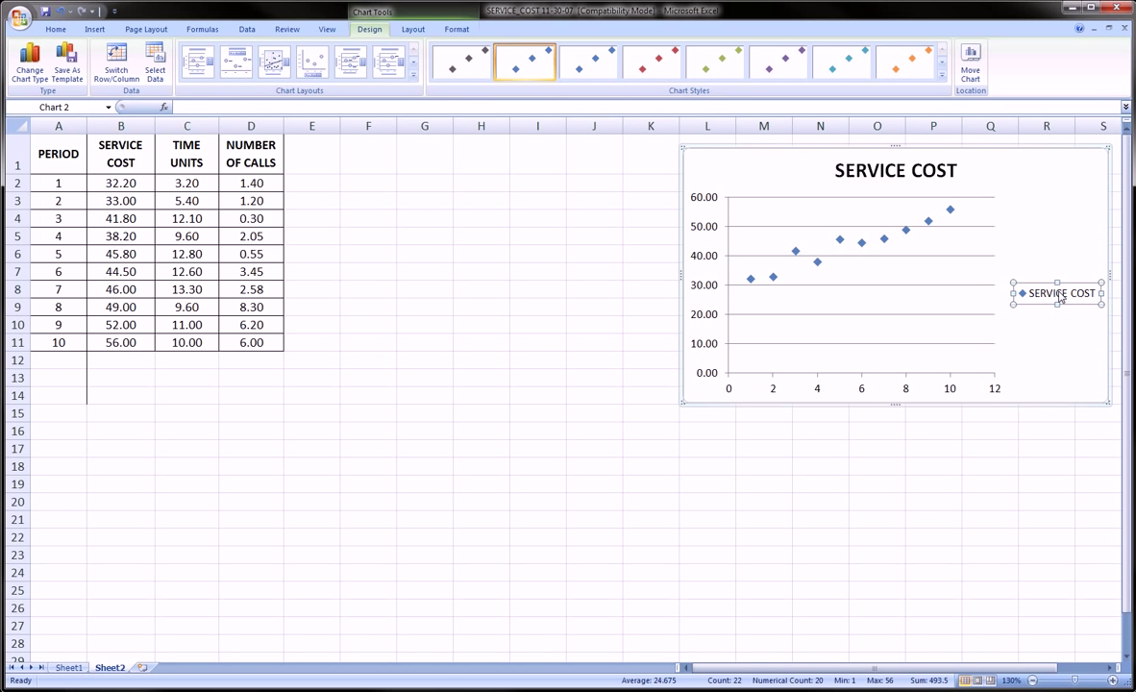
{"action": "key", "text": "Delete"}
Narrow the chart, shift it to the sheet's right side, and select NUMBER OF CALLS D2:D11
{"action": "left_click_drag", "start_coordinate": [1105, 400], "coordinate": [982, 393]}
{"action": "left_click_drag", "start_coordinate": [949, 183], "coordinate": [1055, 182]}
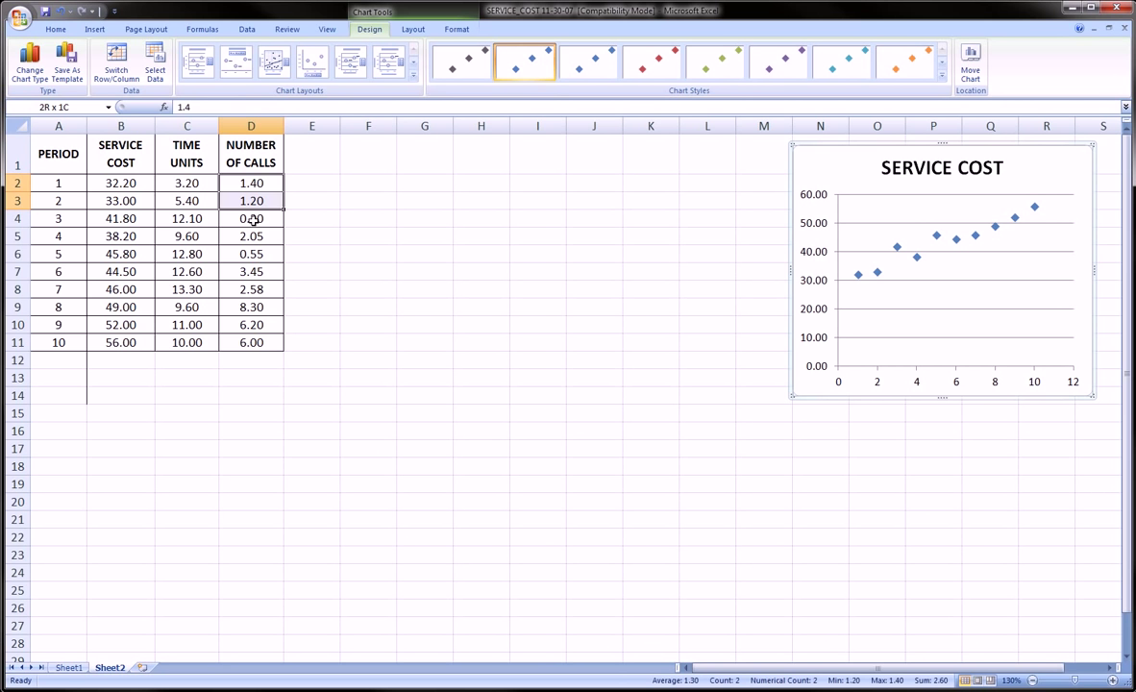
{"action": "left_click_drag", "start_coordinate": [250, 184], "coordinate": [254, 339]}
{"action": "left_click", "coordinate": [73, 182]}
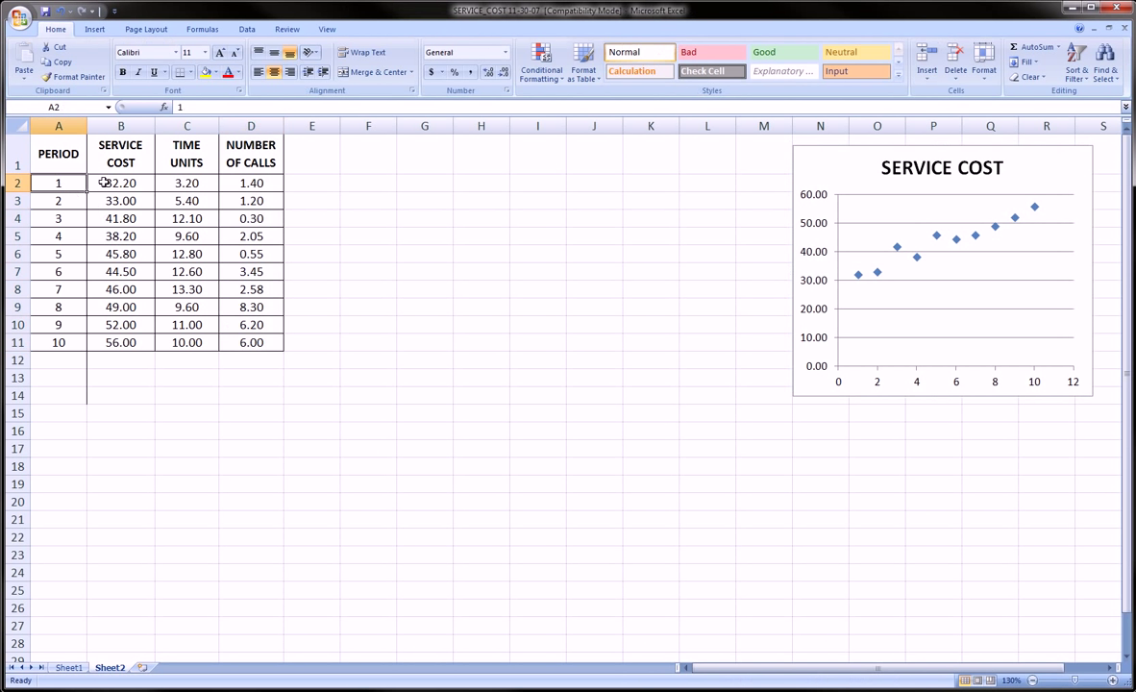
{"action": "left_click", "coordinate": [18, 182]}
{"action": "left_click", "coordinate": [112, 182]}
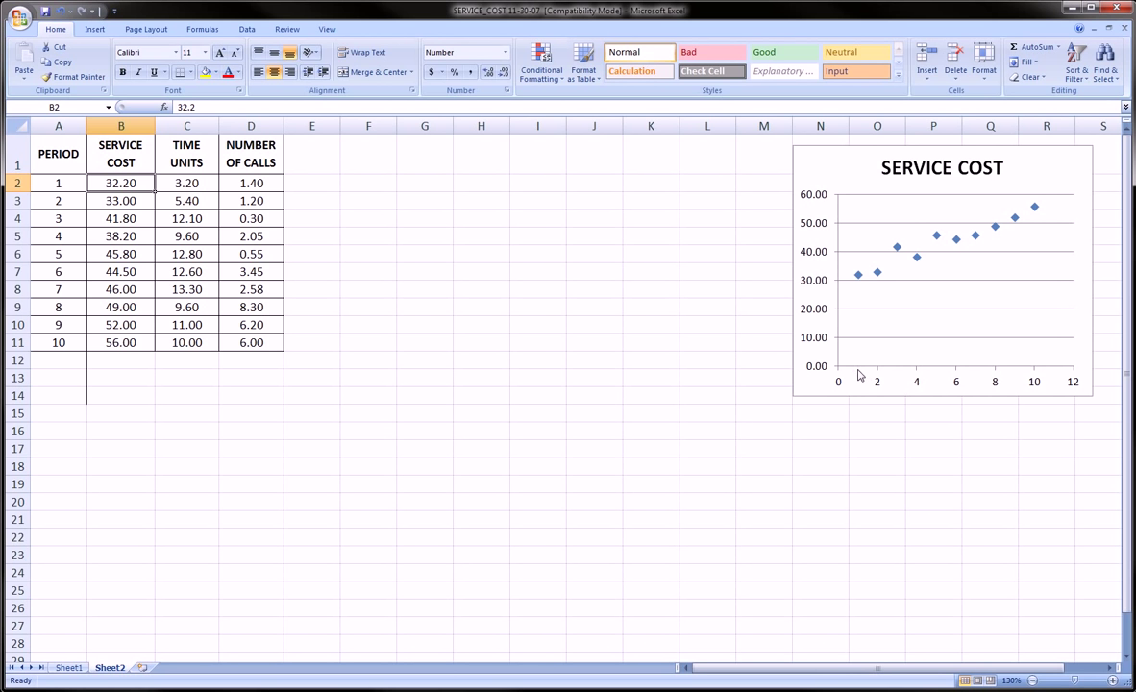
{"action": "left_click", "coordinate": [858, 274]}
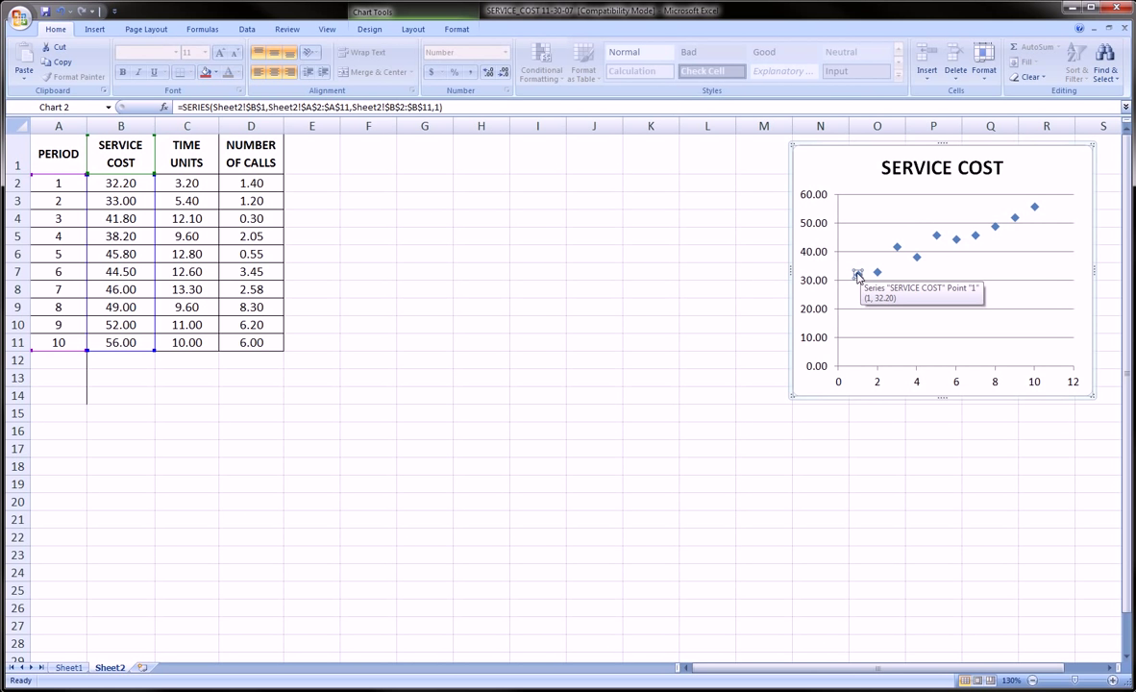
{"action": "key", "text": "Right"}
{"action": "key", "text": "Right"}
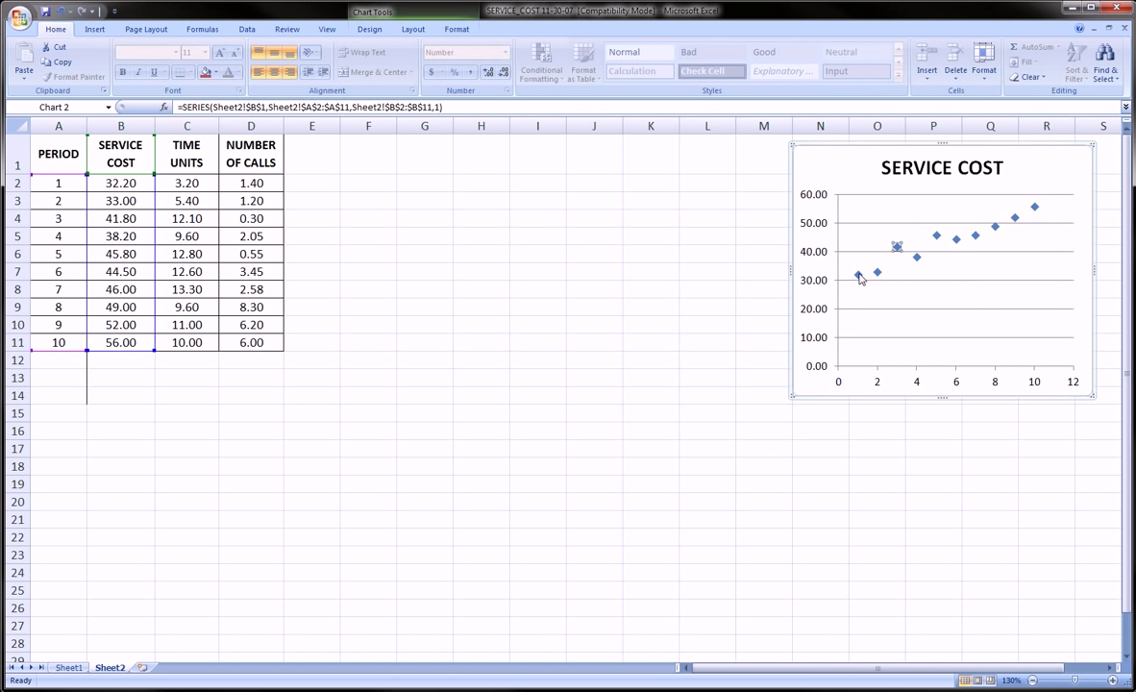
{"action": "left_click", "coordinate": [860, 276]}
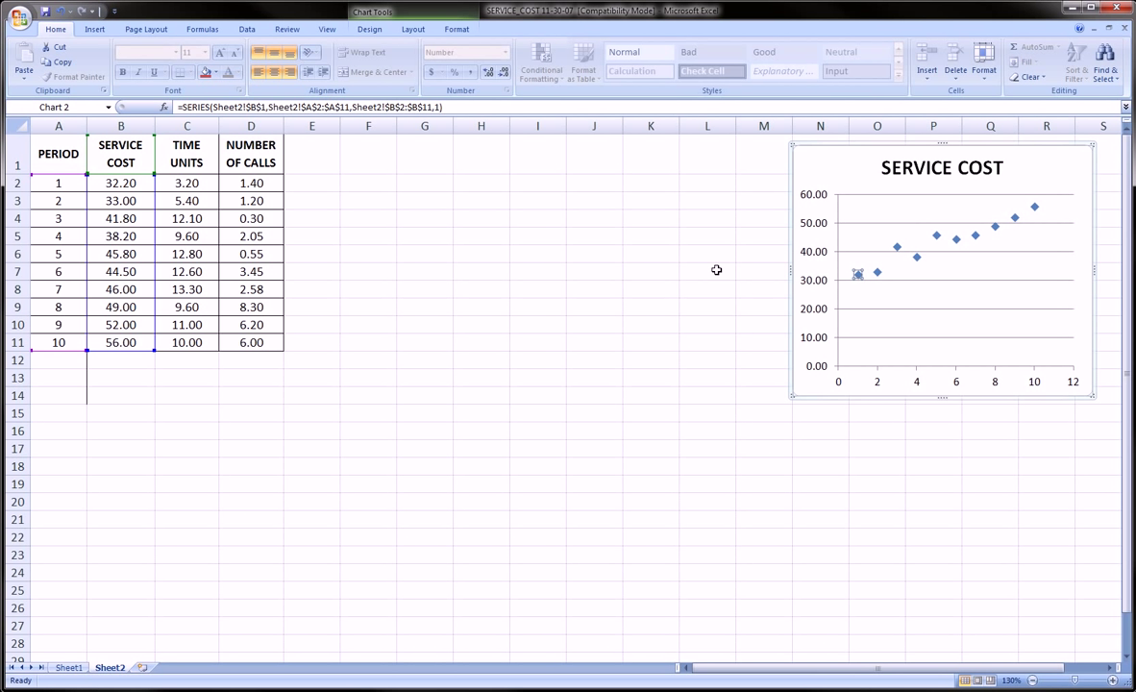
{"action": "left_click", "coordinate": [258, 309]}
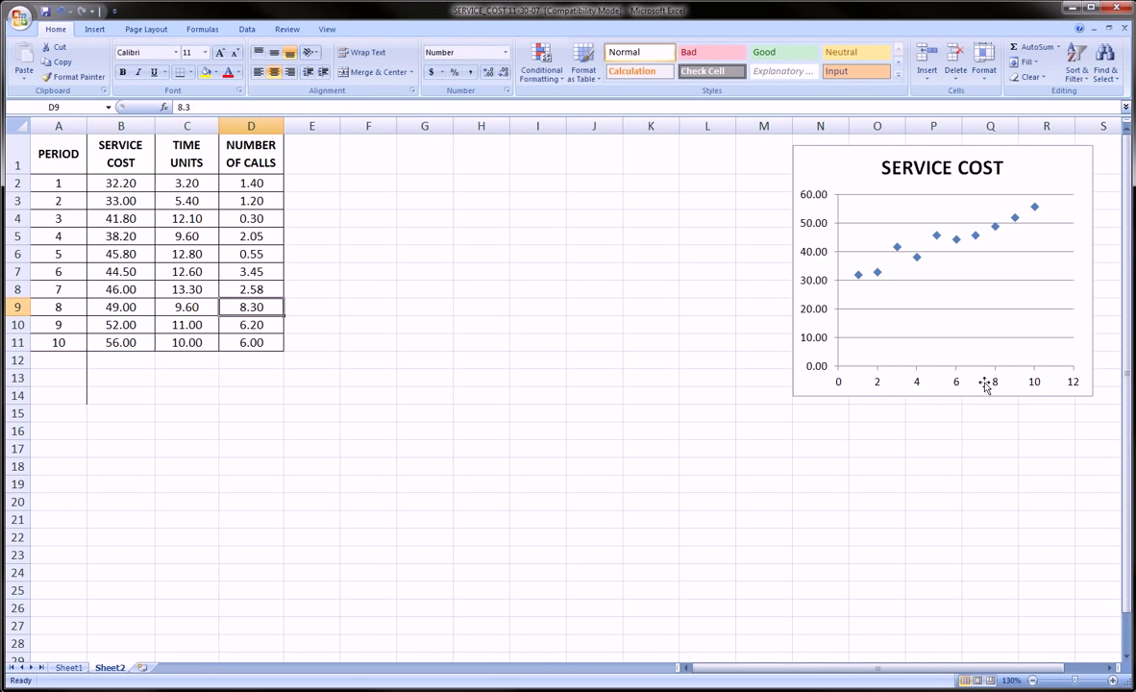
{"action": "left_click", "coordinate": [996, 228]}
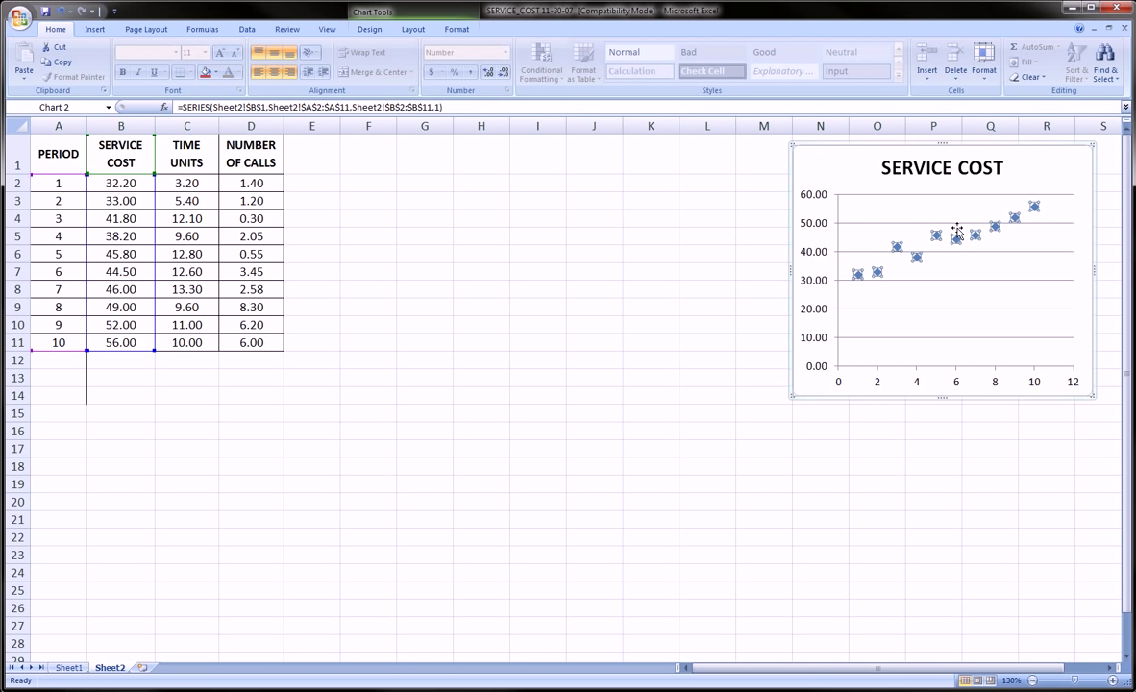
{"action": "mouse_move", "coordinate": [995, 227]}
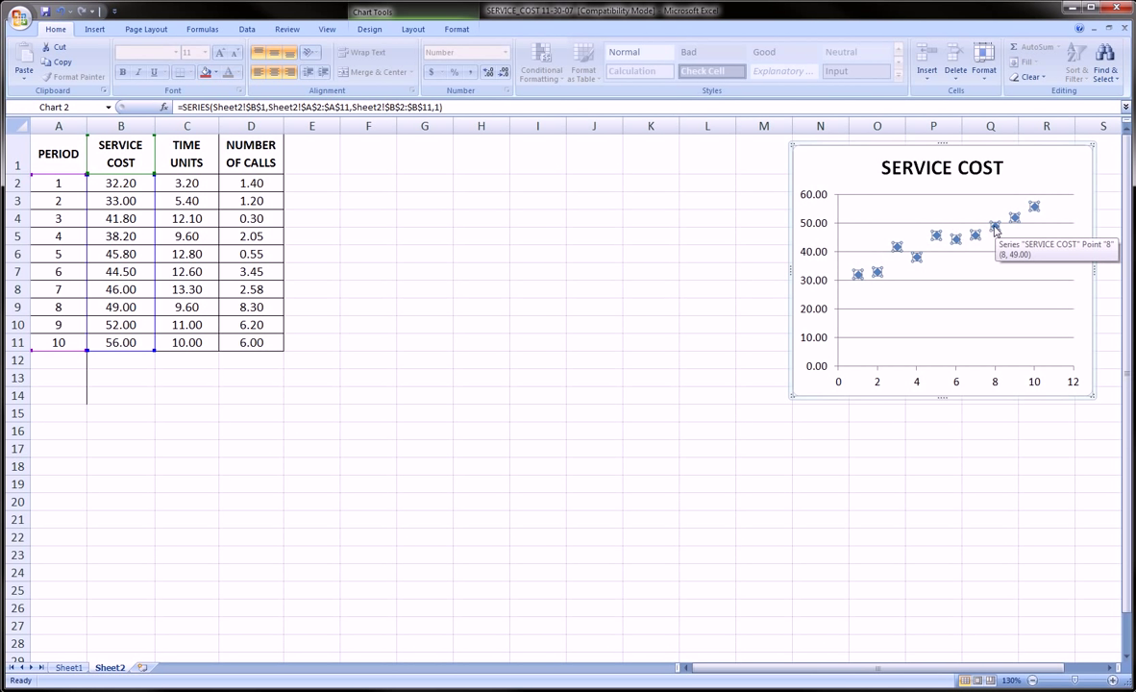
{"action": "left_click", "coordinate": [854, 206]}
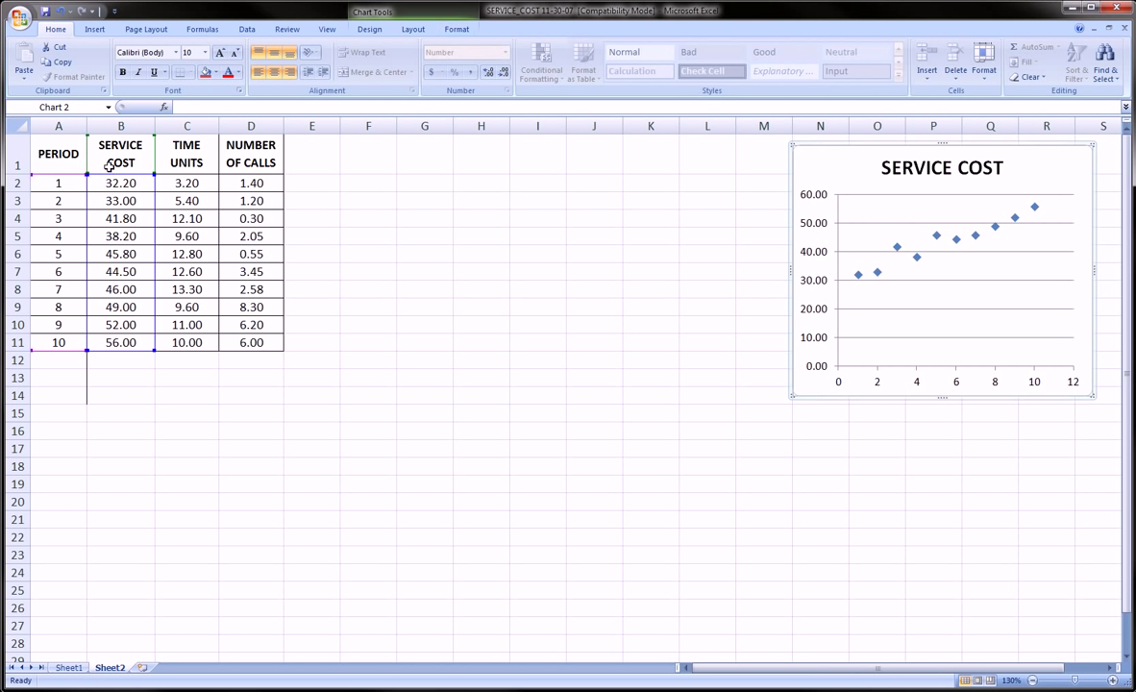
{"action": "left_click", "coordinate": [356, 389]}
Insert an empty bubble chart beside the table and open its Select Data settings
{"action": "left_click", "coordinate": [94, 29]}
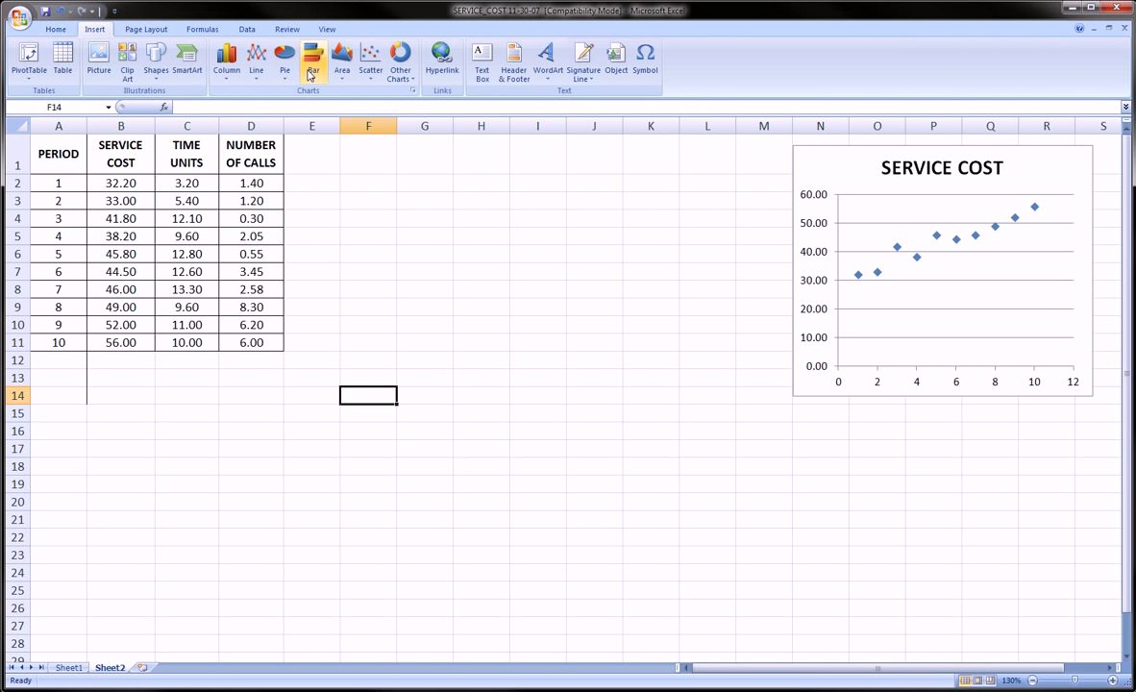
{"action": "left_click", "coordinate": [396, 73]}
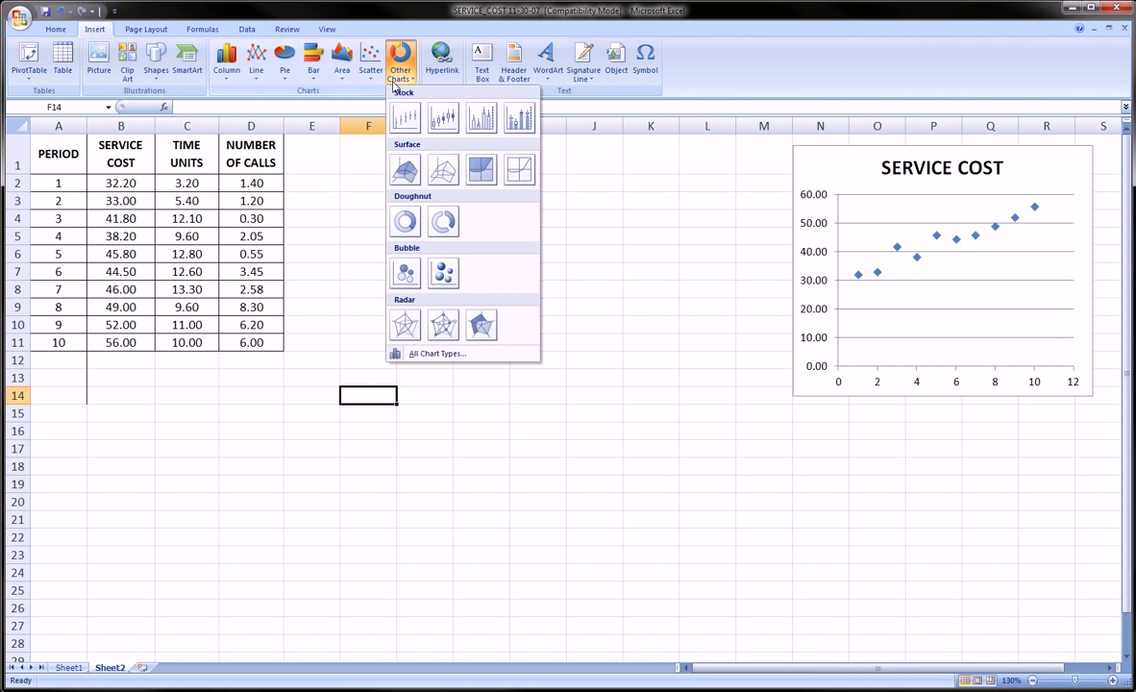
{"action": "left_click", "coordinate": [415, 279]}
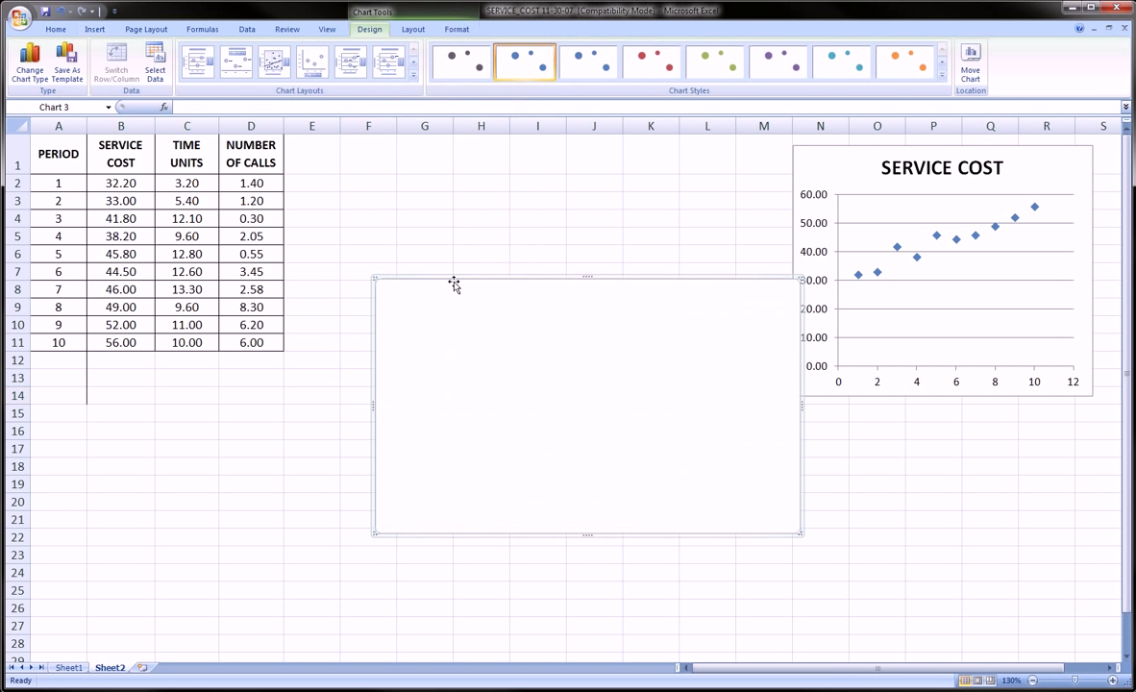
{"action": "left_click_drag", "start_coordinate": [490, 274], "coordinate": [441, 145]}
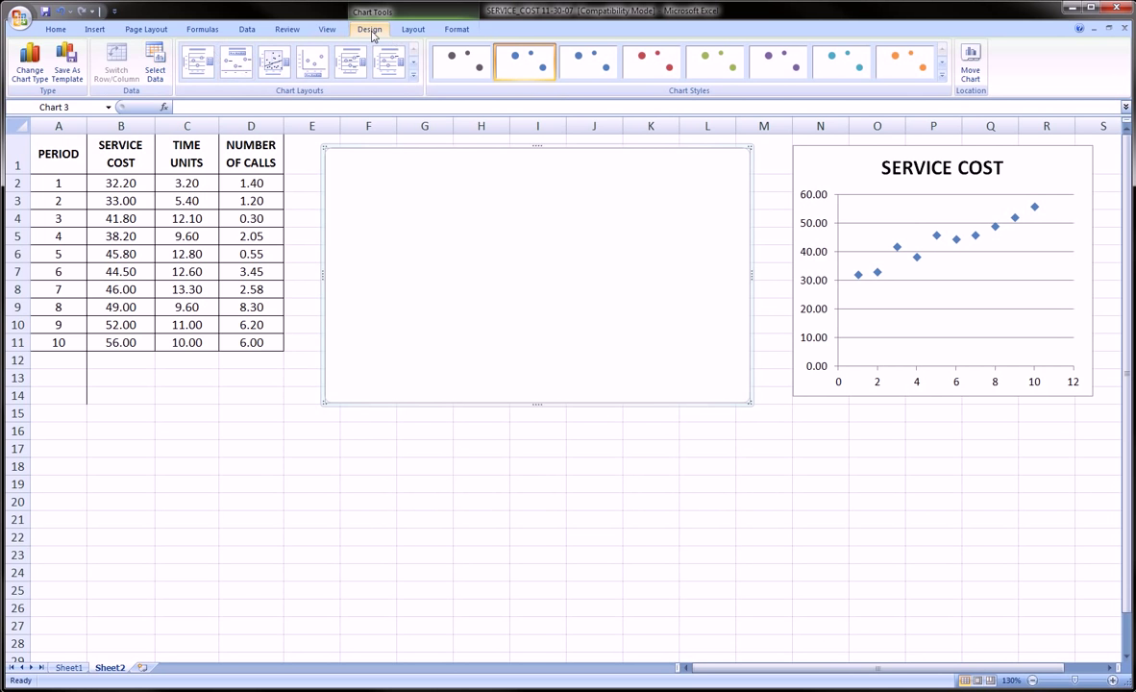
{"action": "left_click", "coordinate": [154, 65]}
Add a series named SERVICE COST with X values A2:A11 and Y values B2:B11
{"action": "left_click", "coordinate": [466, 291]}
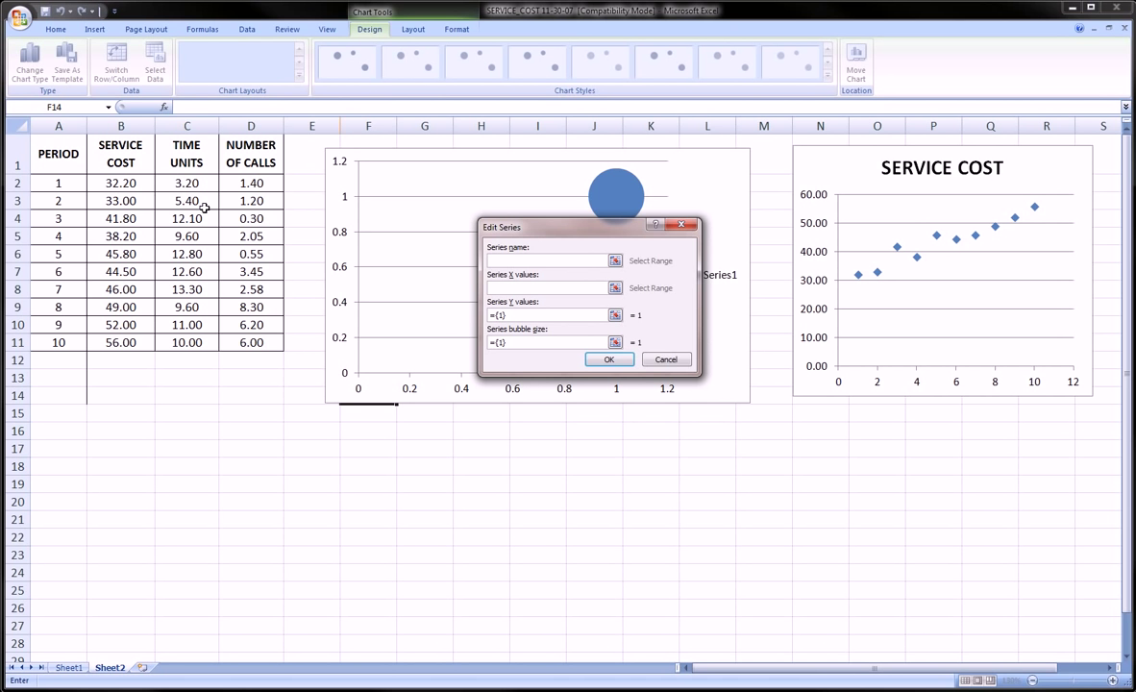
{"action": "left_click", "coordinate": [122, 161]}
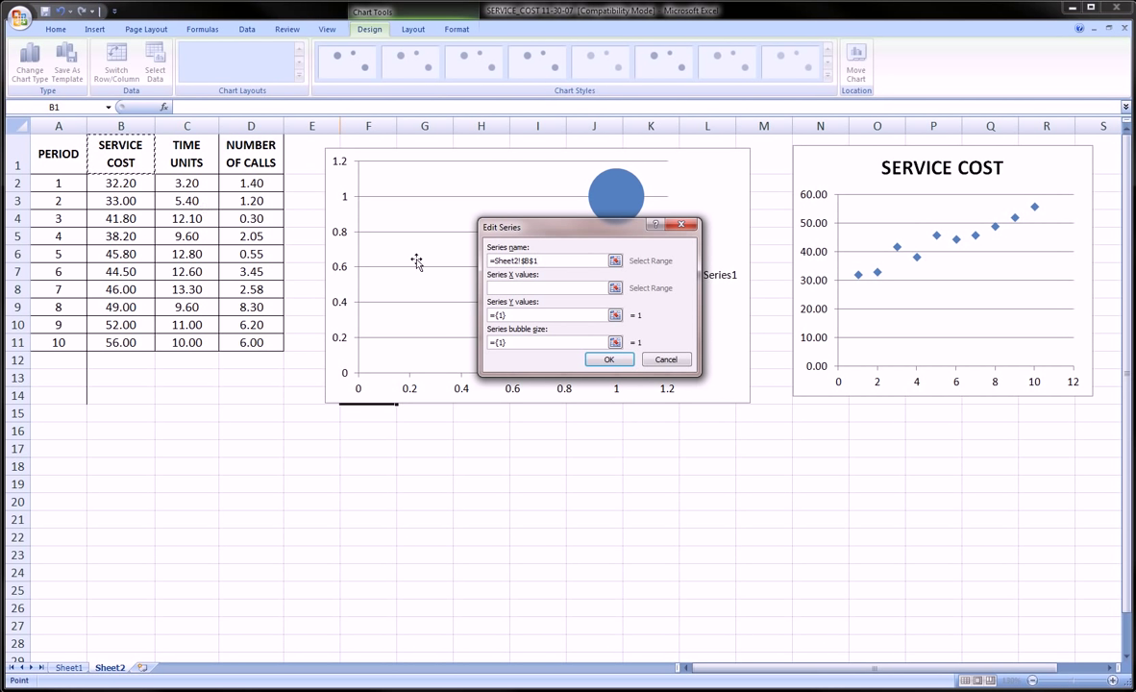
{"action": "left_click", "coordinate": [497, 289]}
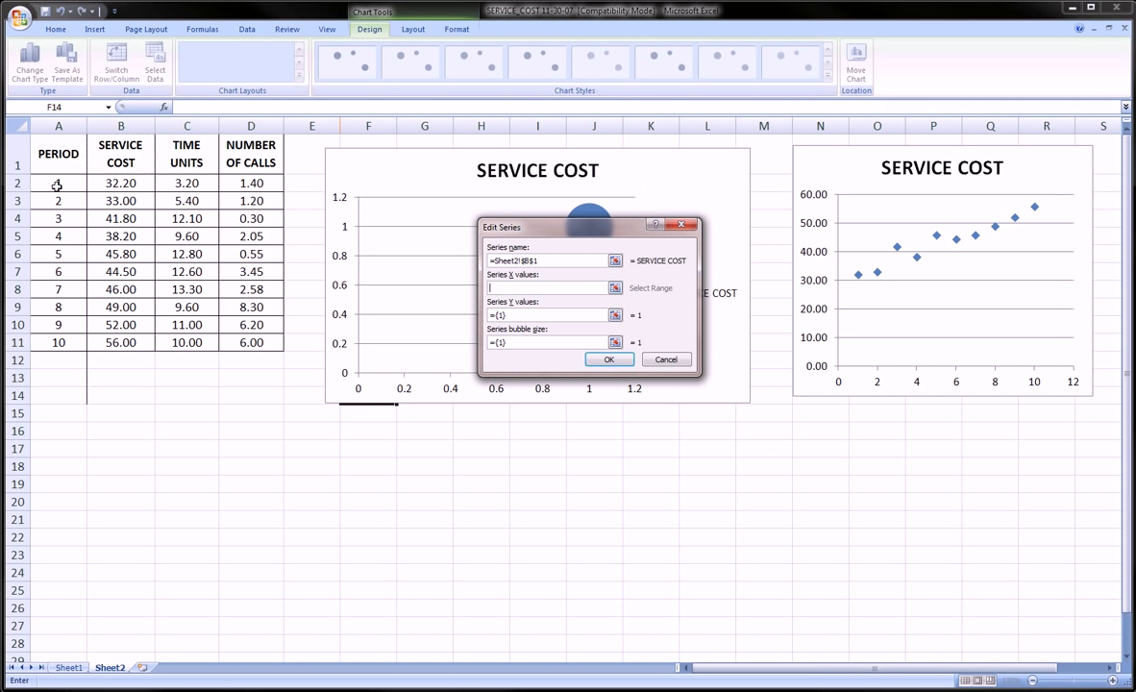
{"action": "left_click_drag", "start_coordinate": [58, 183], "coordinate": [59, 341]}
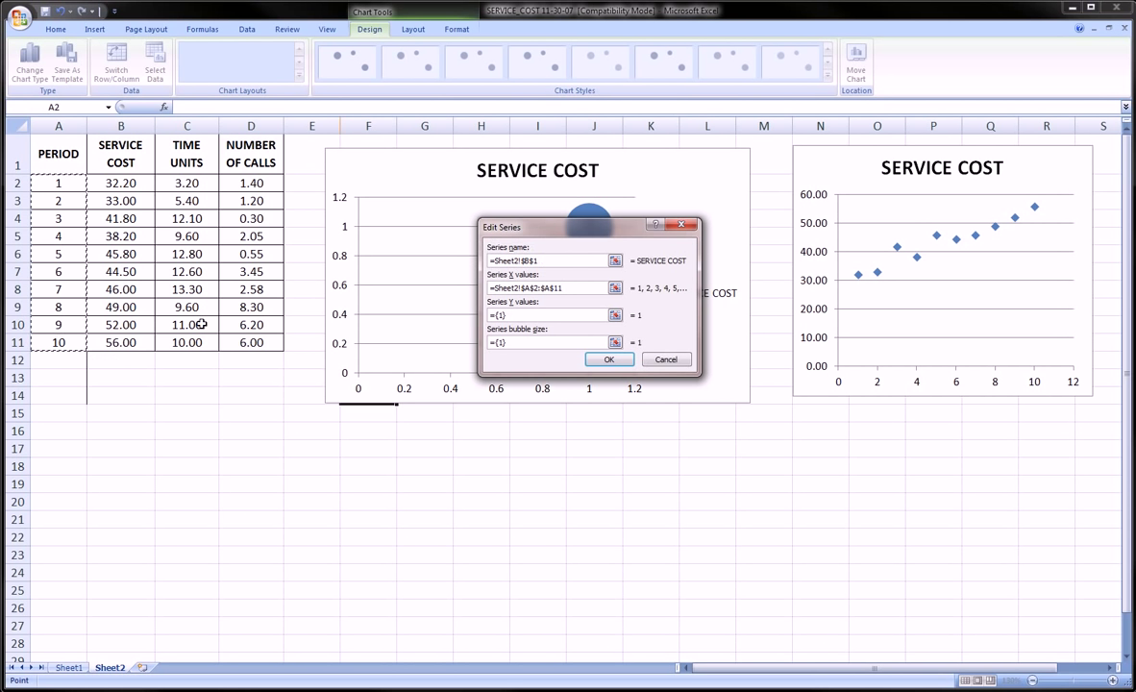
{"action": "left_click", "coordinate": [507, 316]}
{"action": "key", "text": "BackSpace"}
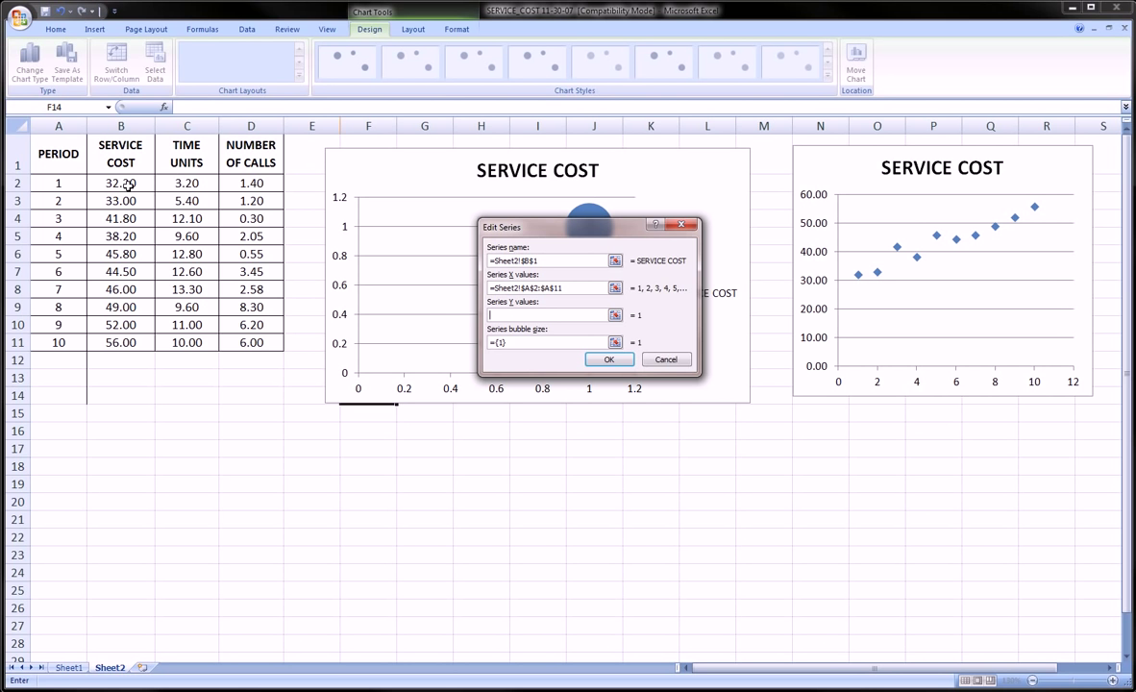
{"action": "left_click_drag", "start_coordinate": [128, 185], "coordinate": [126, 342]}
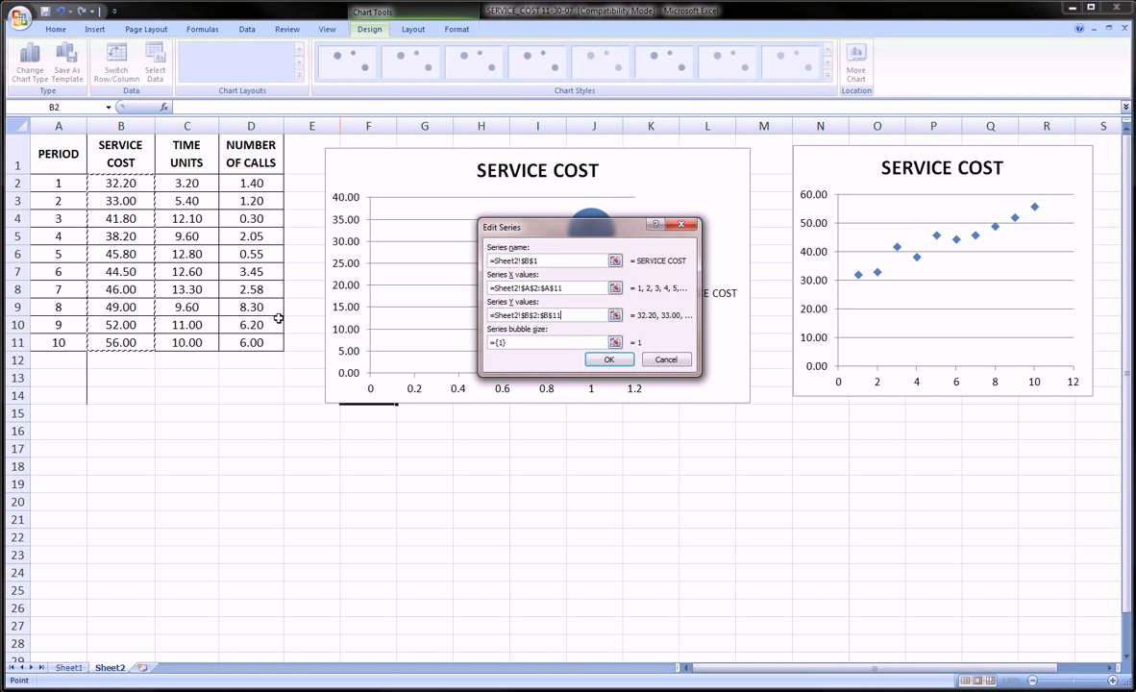
Set bubble sizes to NUMBER OF CALLS D2:D11 and apply the series to the chart
{"action": "left_click", "coordinate": [500, 342]}
{"action": "key", "text": "BackSpace"}
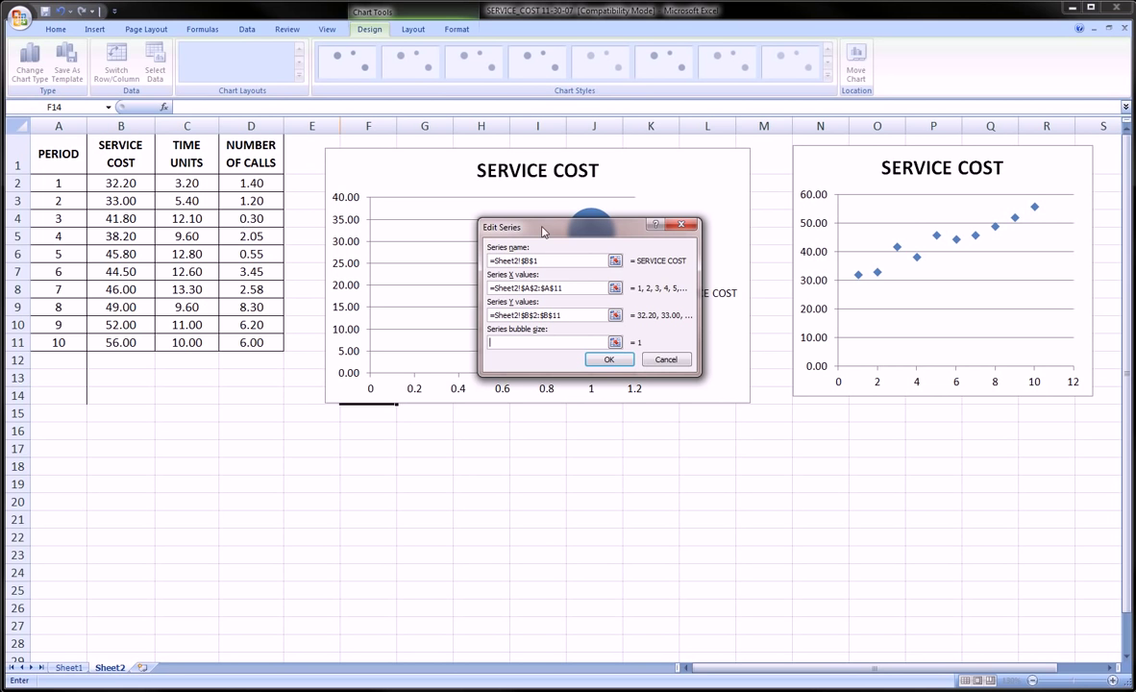
{"action": "left_click_drag", "start_coordinate": [504, 227], "coordinate": [478, 279]}
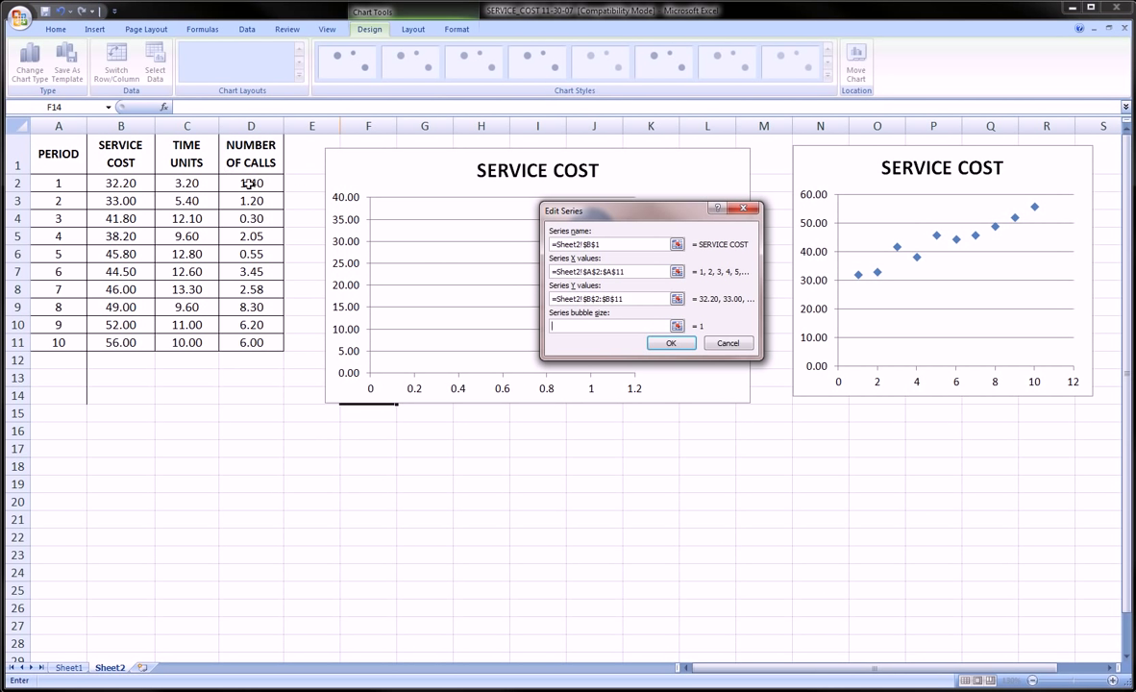
{"action": "left_click_drag", "start_coordinate": [252, 182], "coordinate": [246, 342]}
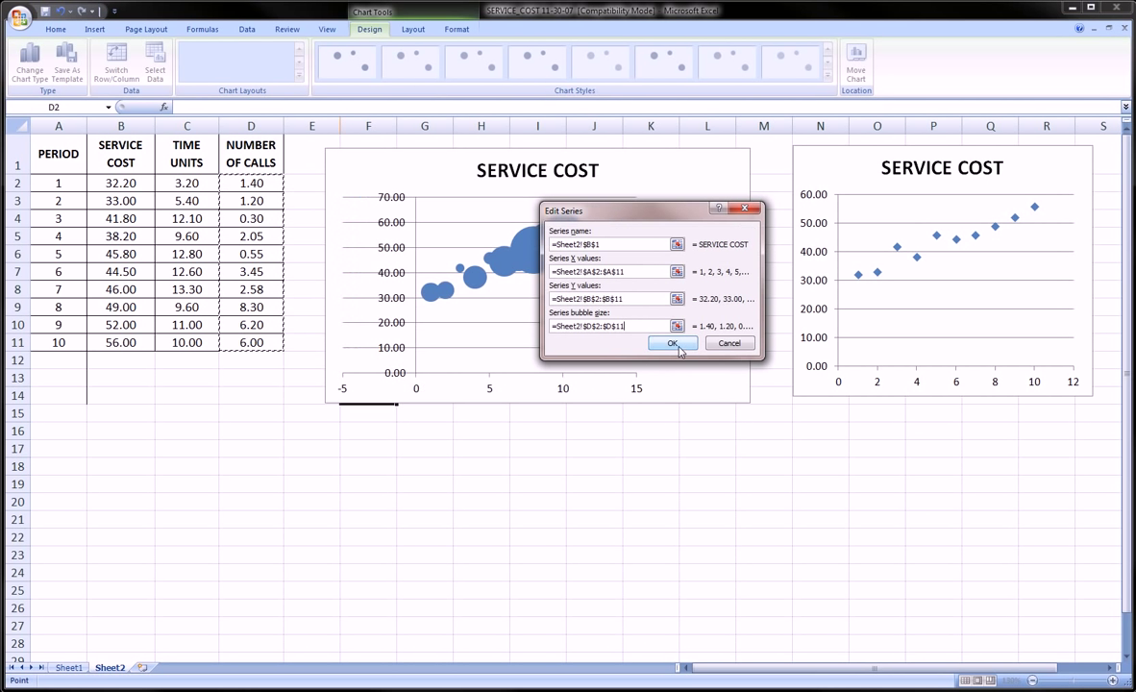
{"action": "left_click", "coordinate": [678, 348]}
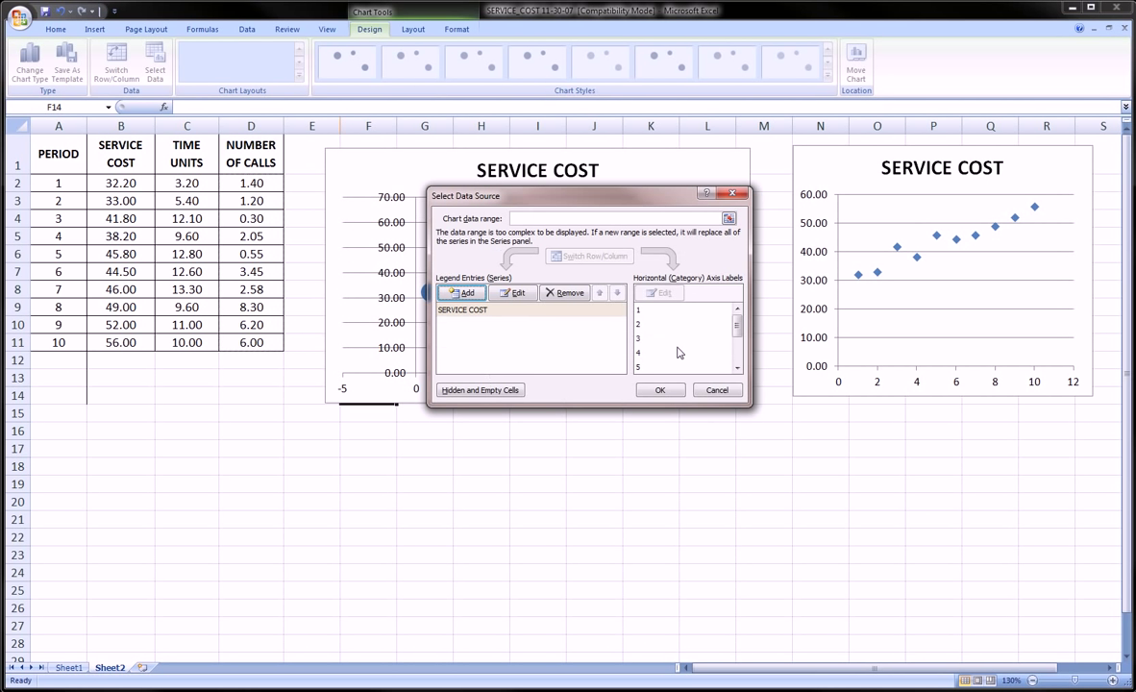
{"action": "left_click", "coordinate": [661, 390]}
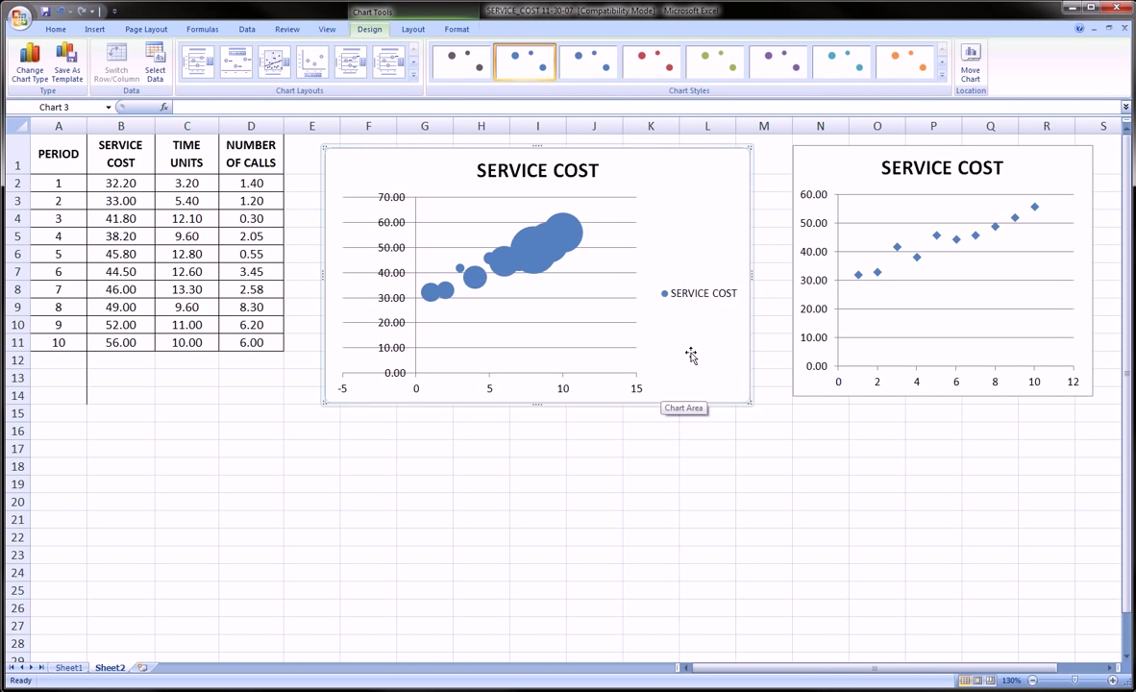
Delete the bubble chart's legend, enlarge and widen it, and move it below the table
{"action": "left_click", "coordinate": [716, 301]}
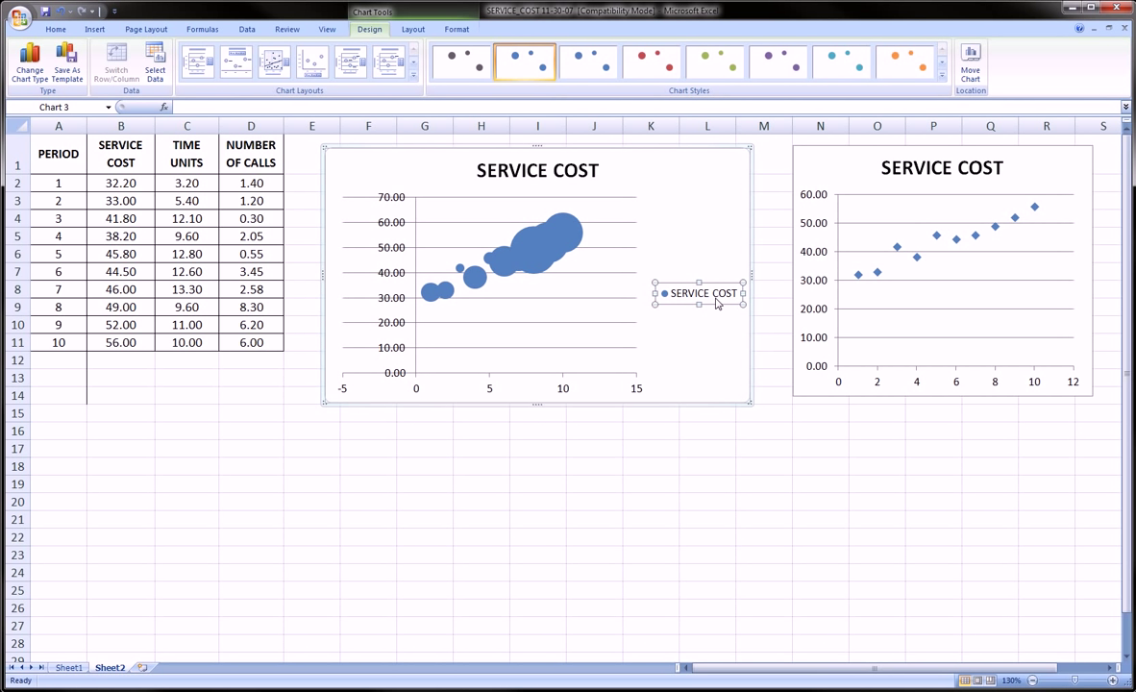
{"action": "key", "text": "Delete"}
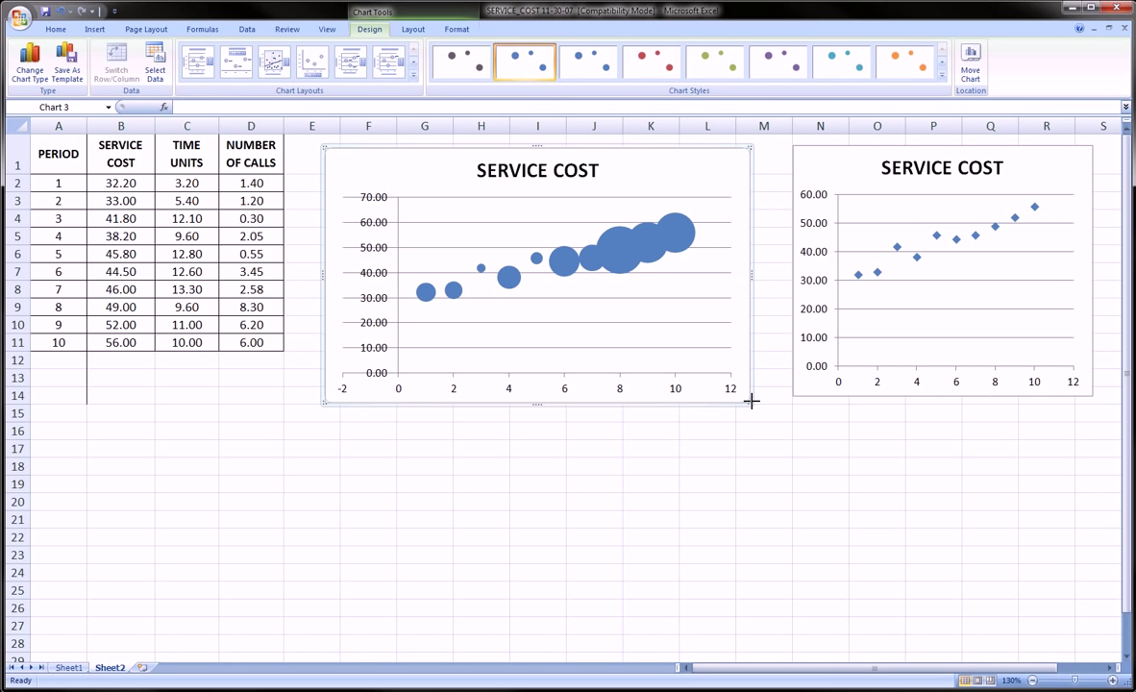
{"action": "left_click_drag", "start_coordinate": [751, 402], "coordinate": [820, 412]}
{"action": "mouse_move", "coordinate": [773, 177]}
{"action": "left_mouse_down"}
{"action": "mouse_move", "coordinate": [710, 361]}
{"action": "mouse_move", "coordinate": [673, 382]}
{"action": "left_mouse_up"}
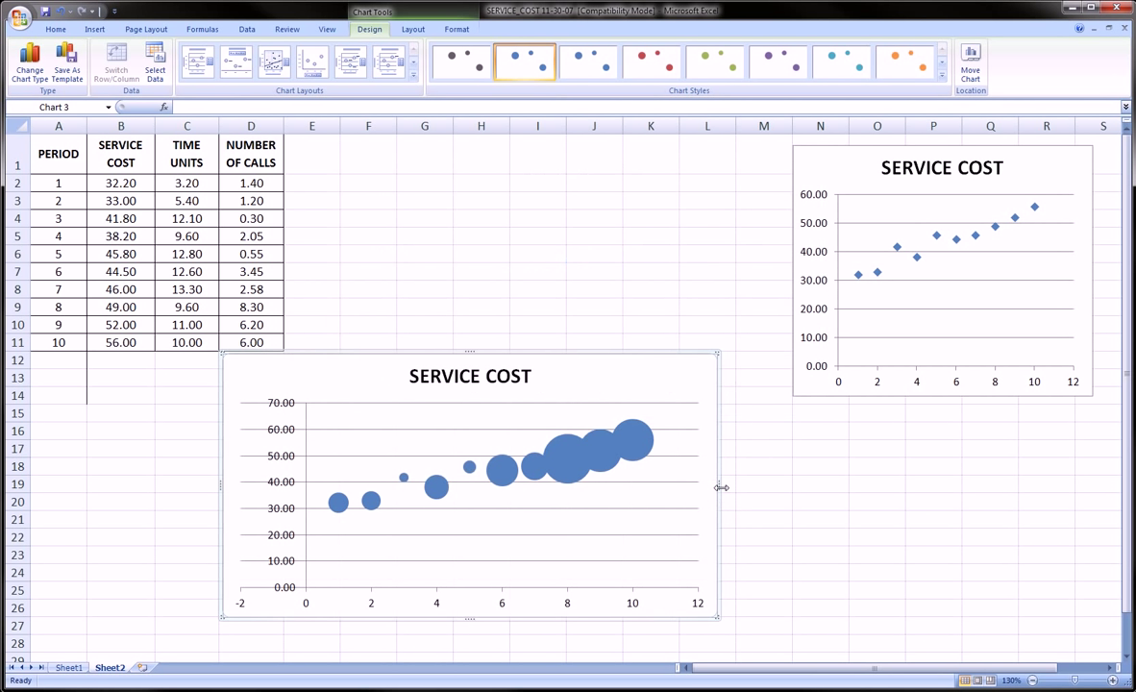
{"action": "left_click_drag", "start_coordinate": [721, 488], "coordinate": [814, 486]}
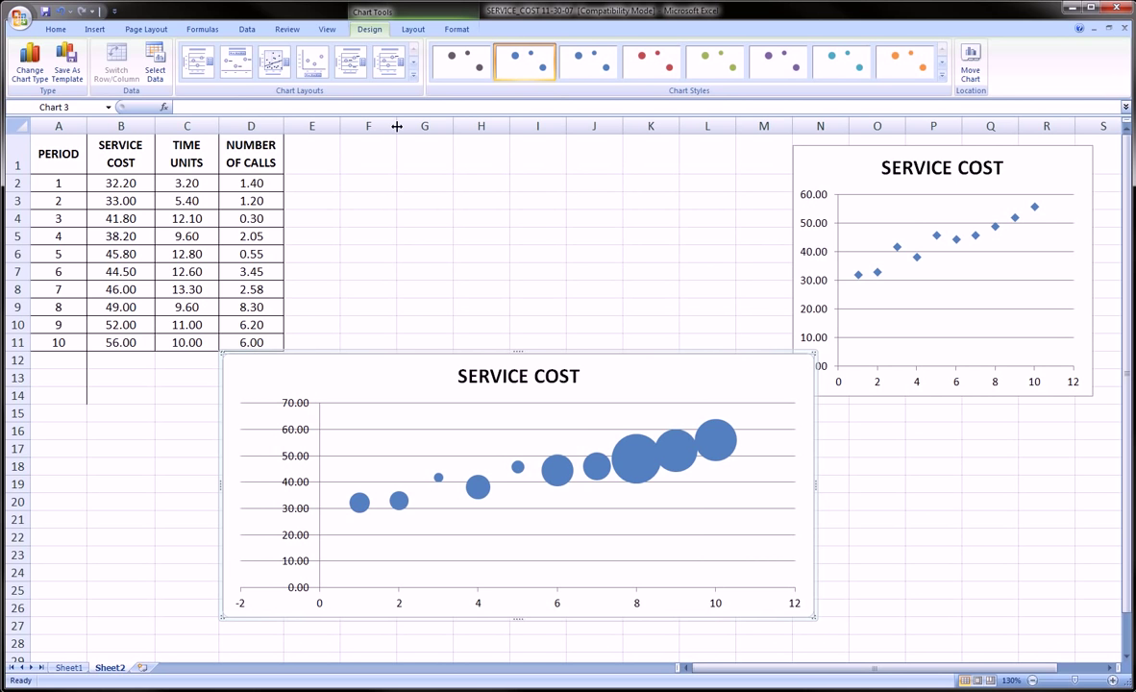
Switch the chart to 3-D Bubble, narrow it, and move it up beside the table
{"action": "left_click", "coordinate": [30, 62]}
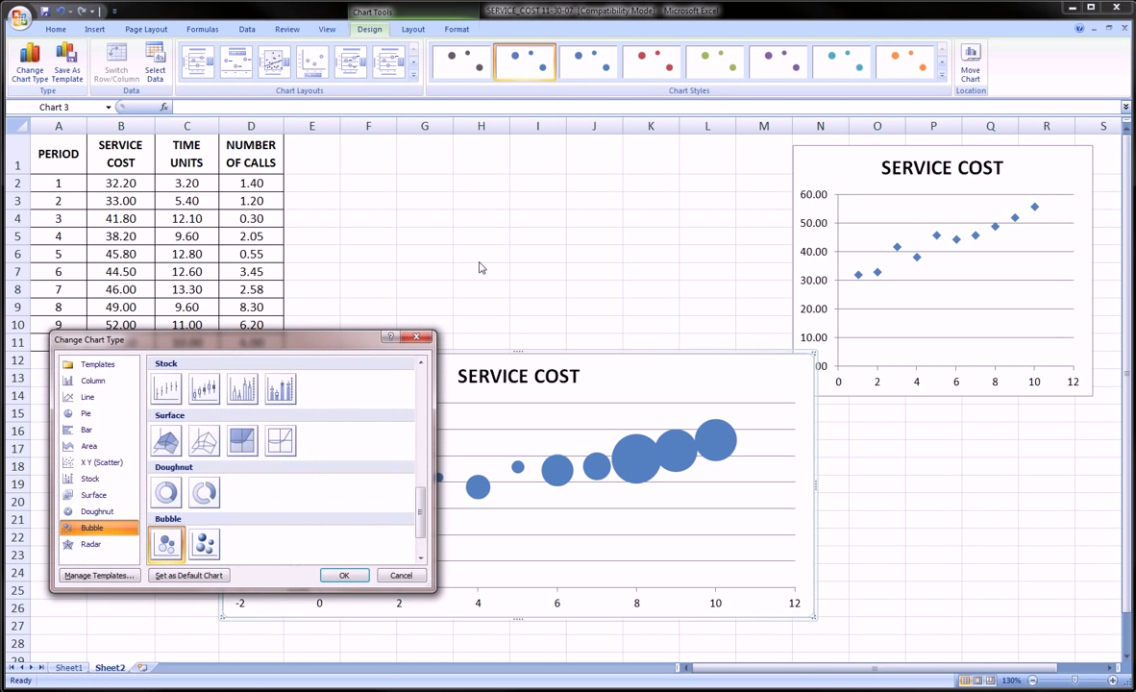
{"action": "left_click", "coordinate": [204, 543]}
{"action": "left_click", "coordinate": [343, 575]}
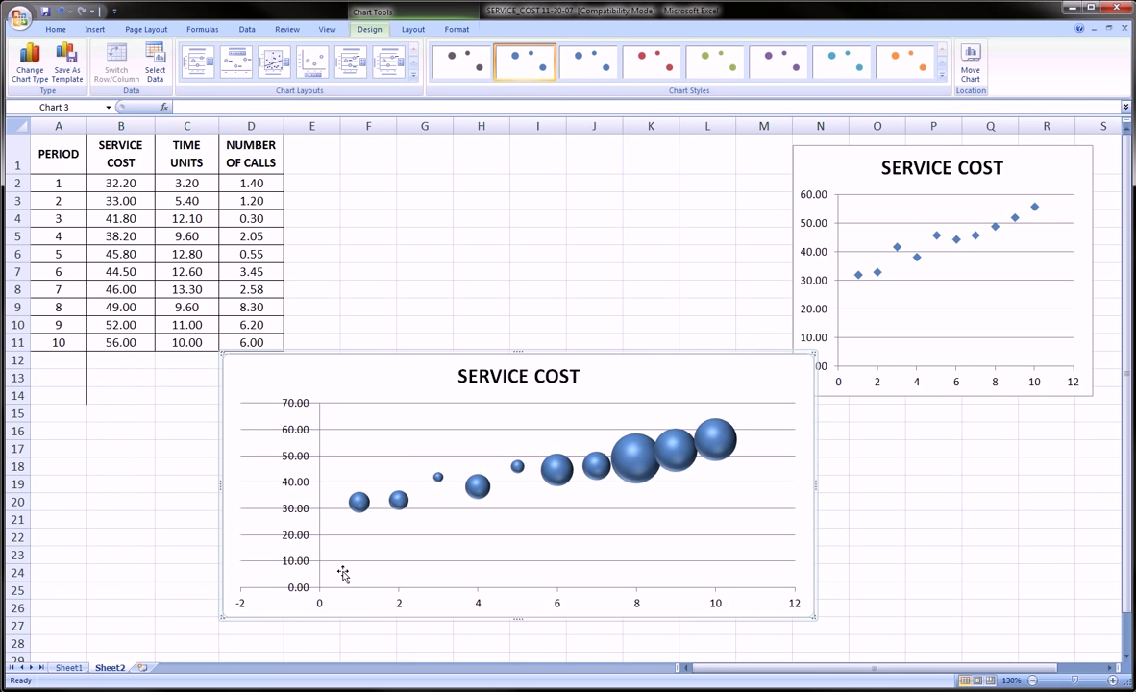
{"action": "left_click_drag", "start_coordinate": [621, 367], "coordinate": [678, 207]}
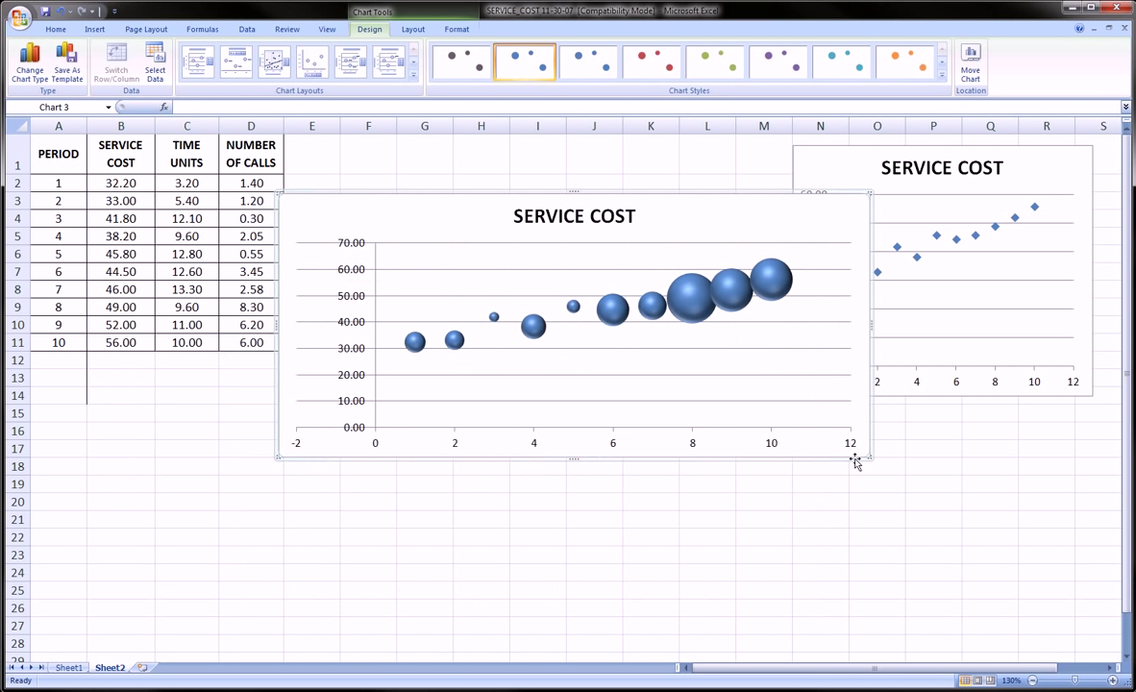
{"action": "left_click_drag", "start_coordinate": [868, 455], "coordinate": [738, 454]}
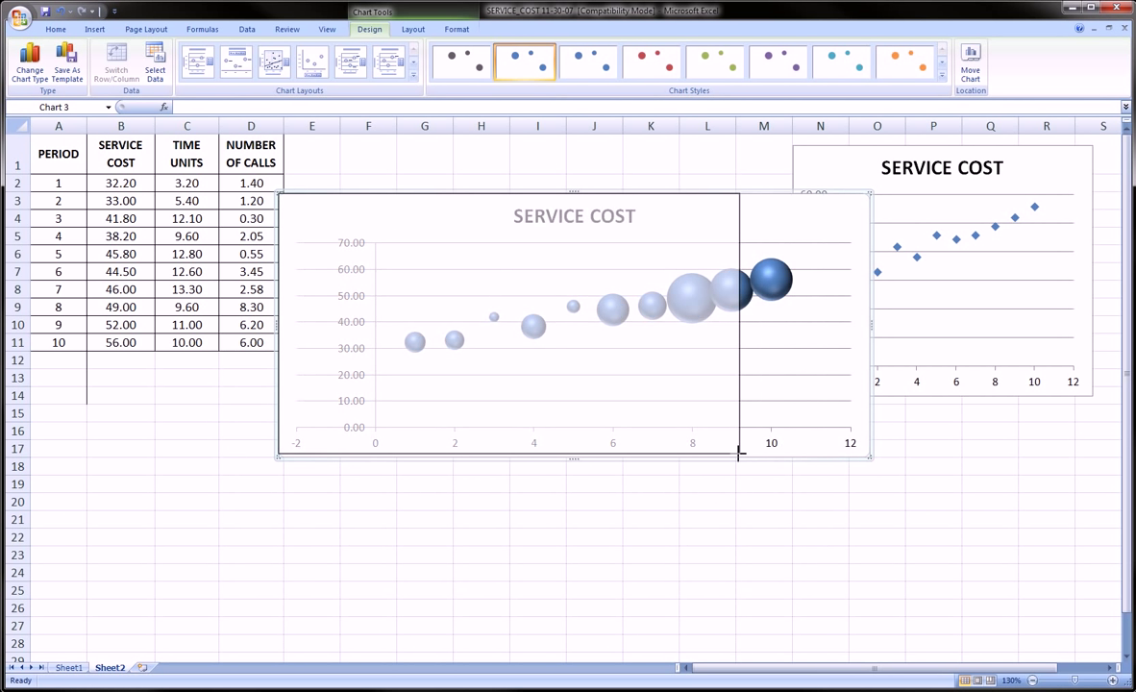
{"action": "left_click_drag", "start_coordinate": [699, 278], "coordinate": [707, 176]}
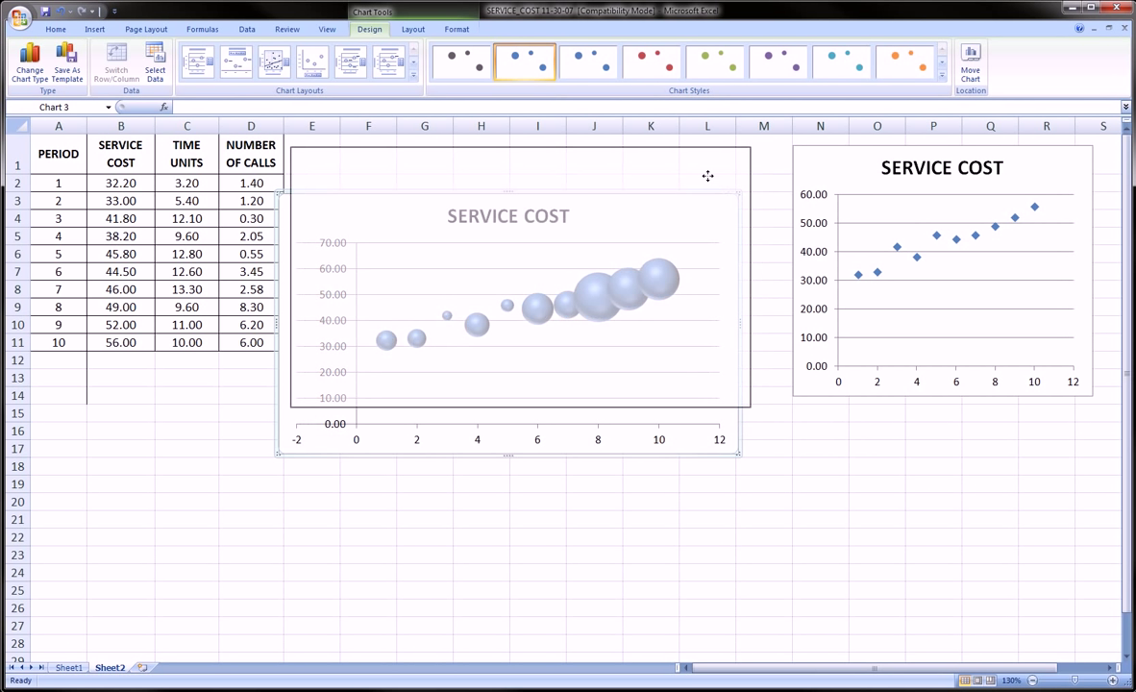
Apply the dark teal chart style and nudge the bubble chart slightly right
{"action": "left_click", "coordinate": [716, 63]}
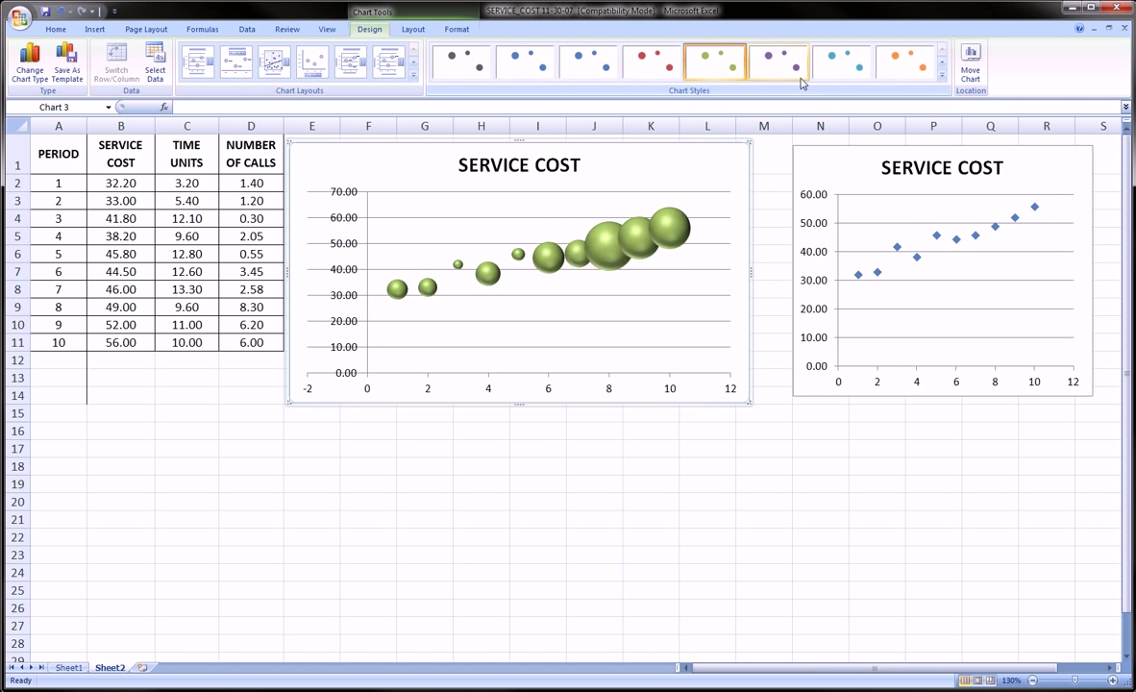
{"action": "left_click", "coordinate": [942, 74]}
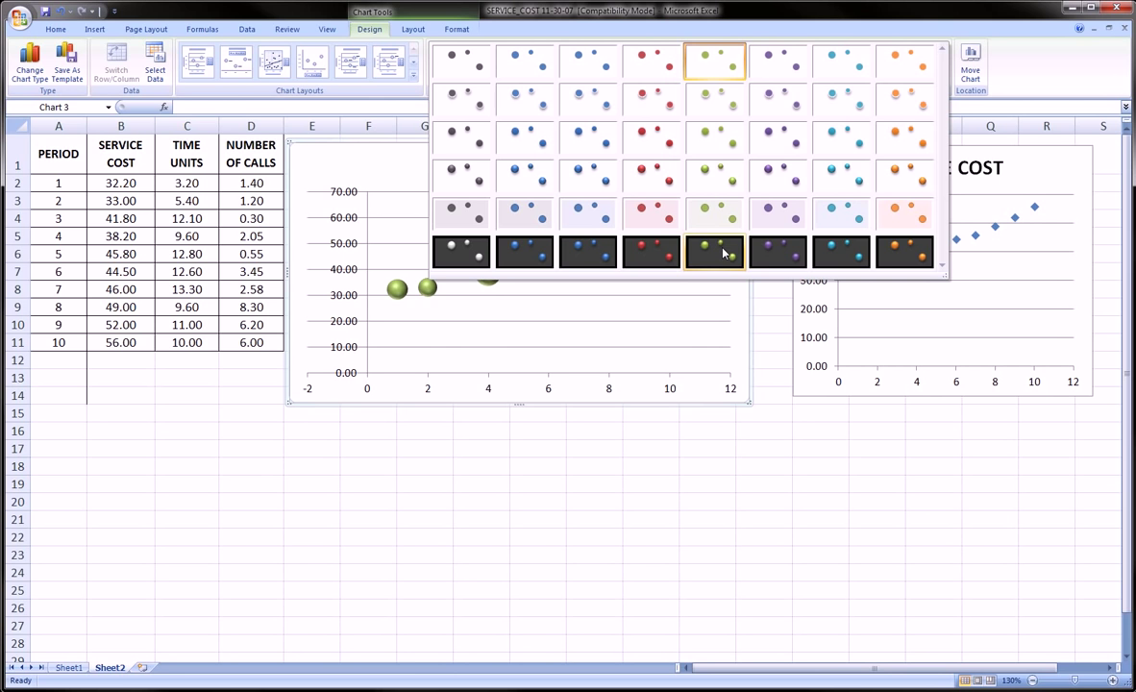
{"action": "left_click", "coordinate": [827, 254]}
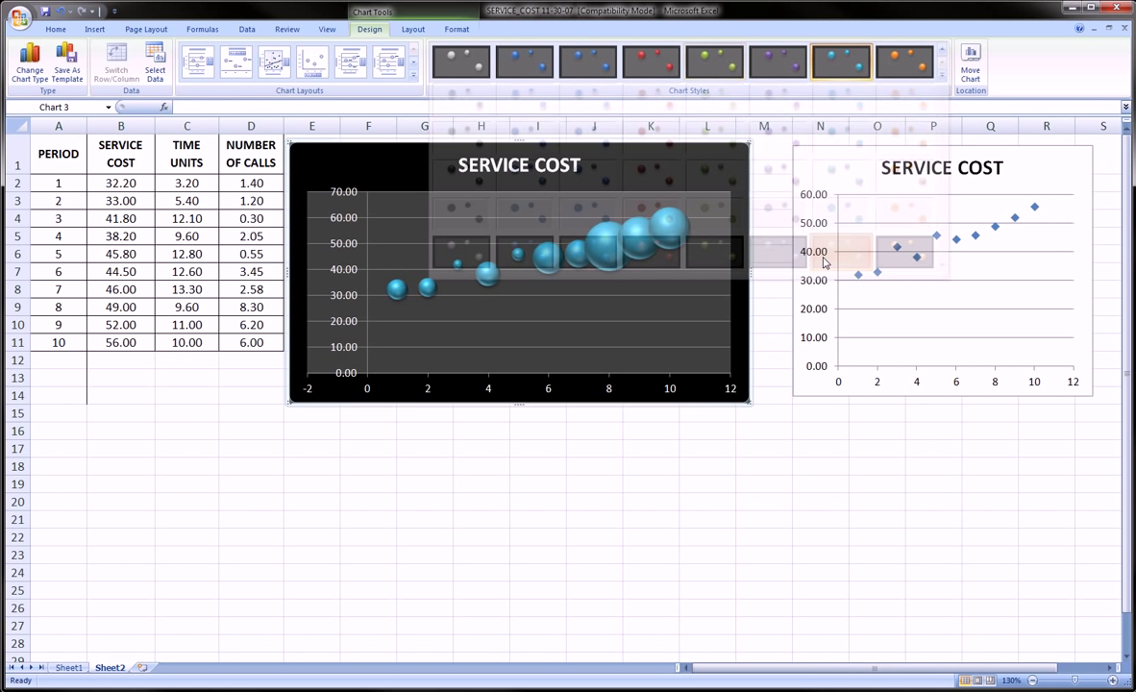
{"action": "left_click_drag", "start_coordinate": [393, 168], "coordinate": [406, 166]}
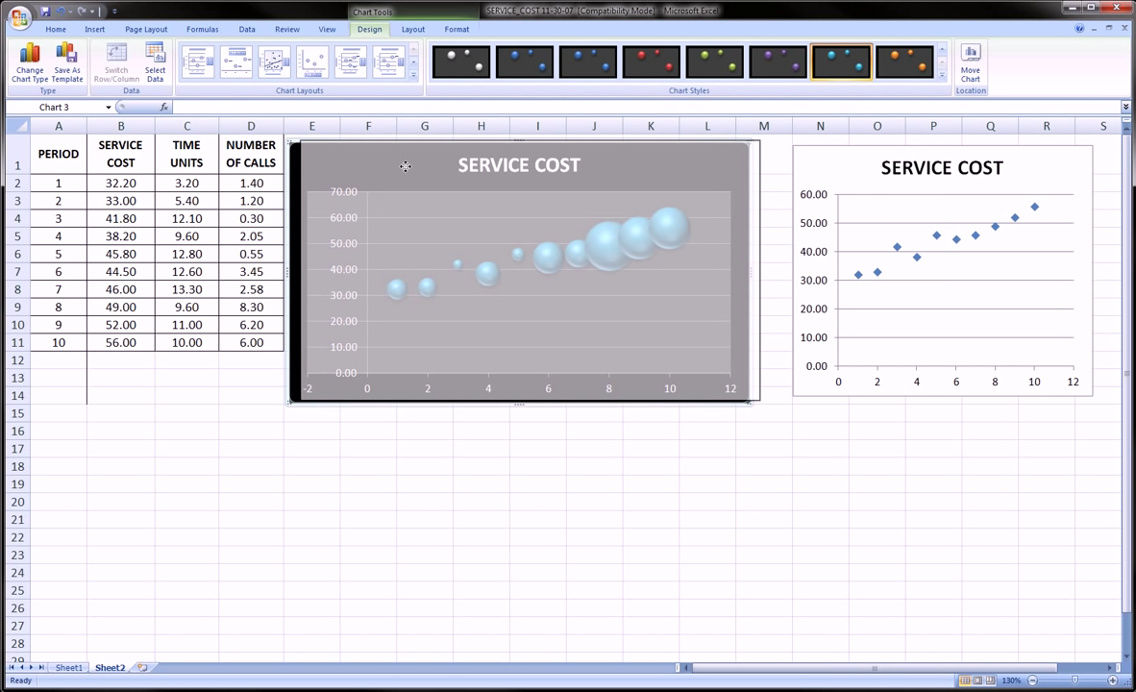
Widen the SERVICE COST scatter chart and place it directly beneath the dark bubble chart
{"action": "left_click", "coordinate": [812, 258]}
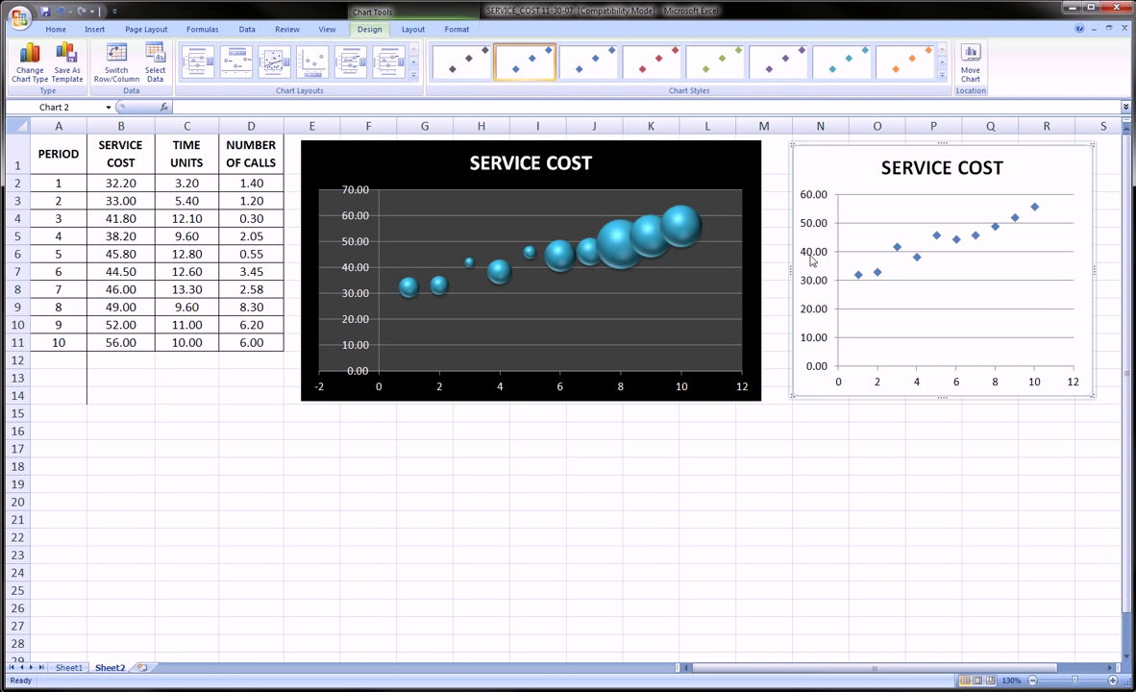
{"action": "left_click_drag", "start_coordinate": [792, 272], "coordinate": [721, 272]}
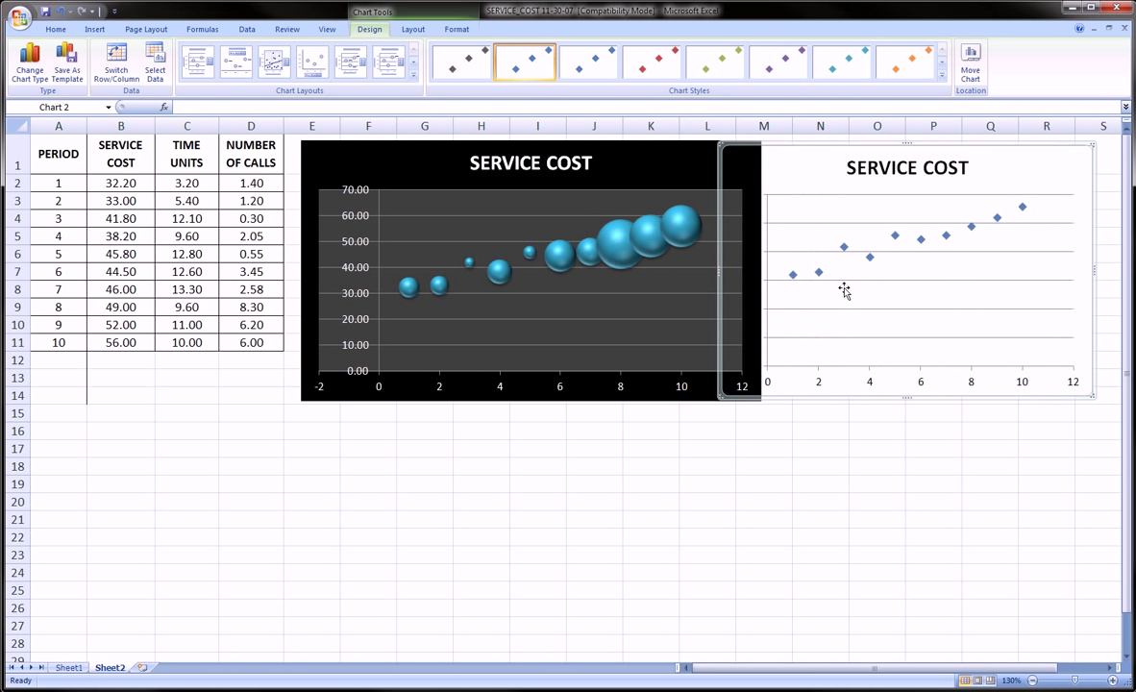
{"action": "left_click_drag", "start_coordinate": [1036, 182], "coordinate": [616, 441]}
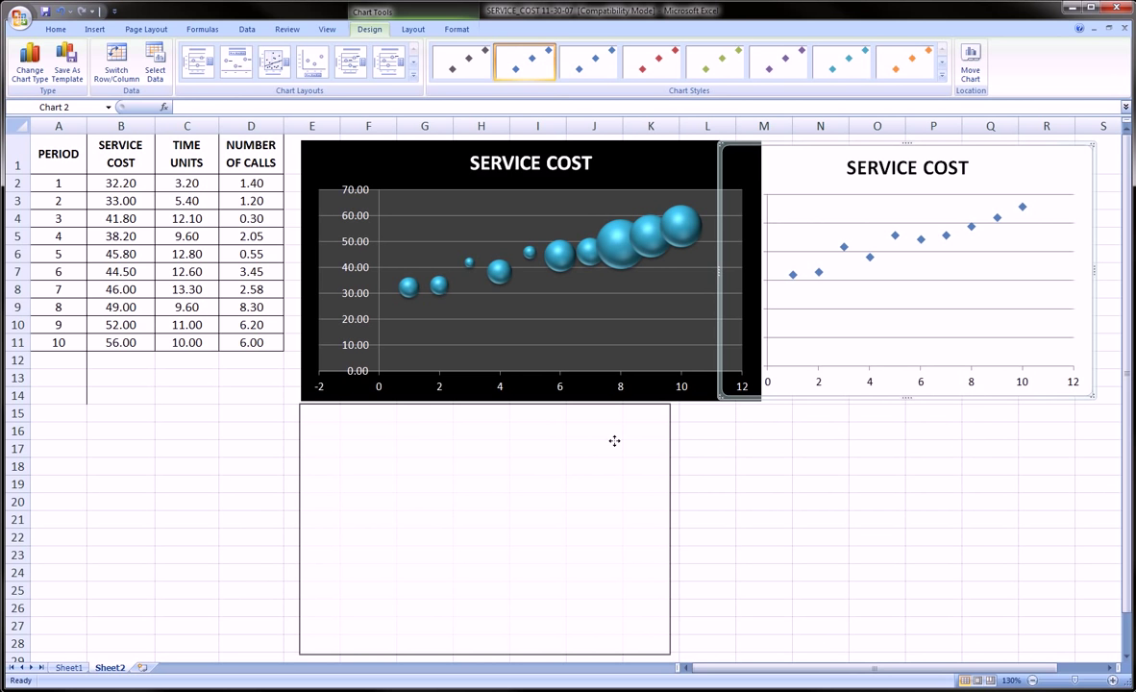
{"action": "left_click_drag", "start_coordinate": [673, 529], "coordinate": [764, 528]}
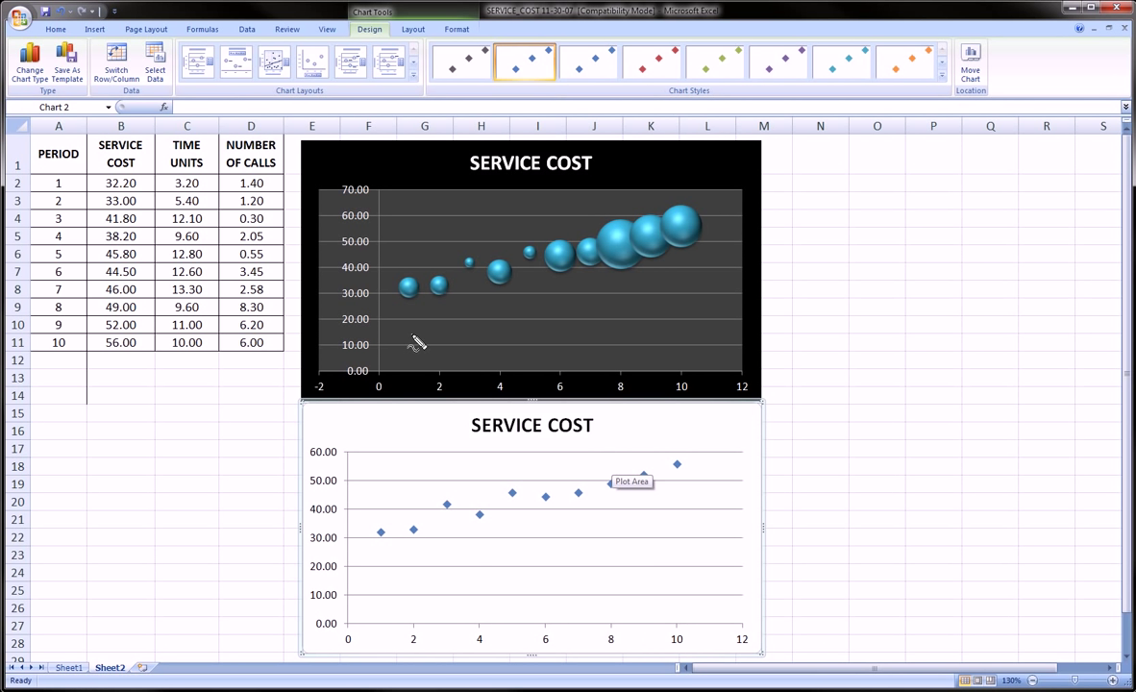
{"action": "left_click_drag", "start_coordinate": [408, 294], "coordinate": [652, 247]}
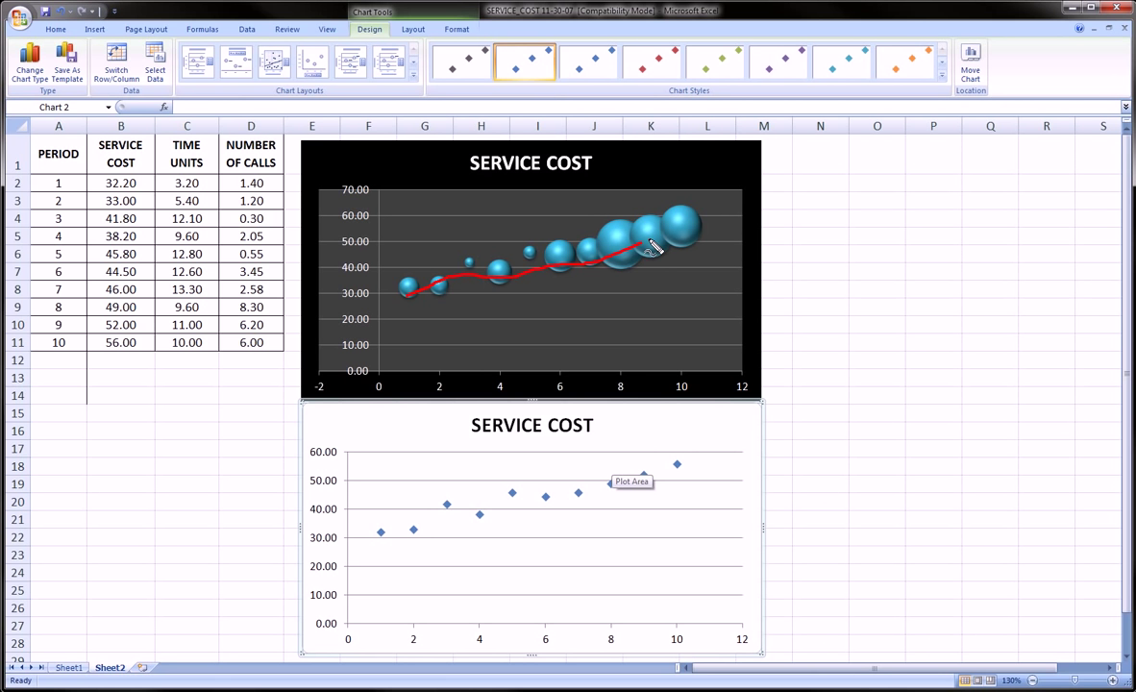
{"action": "left_click_drag", "start_coordinate": [389, 530], "coordinate": [677, 464]}
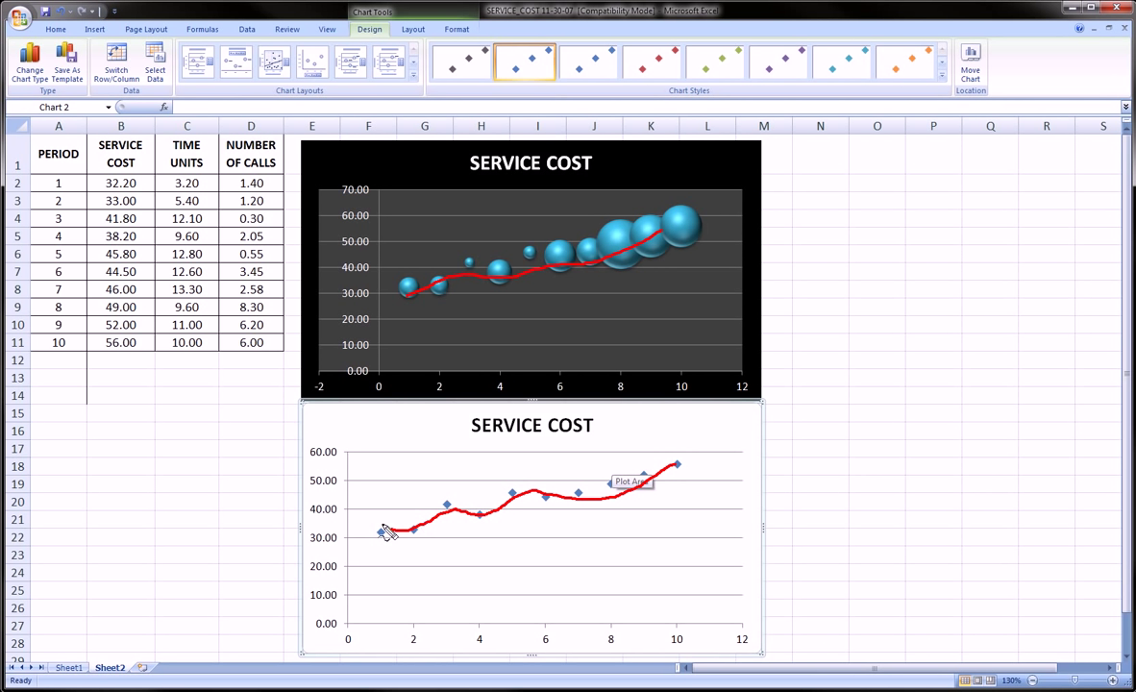
{"action": "mouse_move", "coordinate": [385, 531]}
{"action": "left_mouse_down"}
{"action": "mouse_move", "coordinate": [413, 545]}
{"action": "mouse_move", "coordinate": [413, 524]}
{"action": "left_mouse_up"}
{"action": "left_click_drag", "start_coordinate": [444, 497], "coordinate": [454, 511]}
{"action": "left_click_drag", "start_coordinate": [398, 277], "coordinate": [408, 300]}
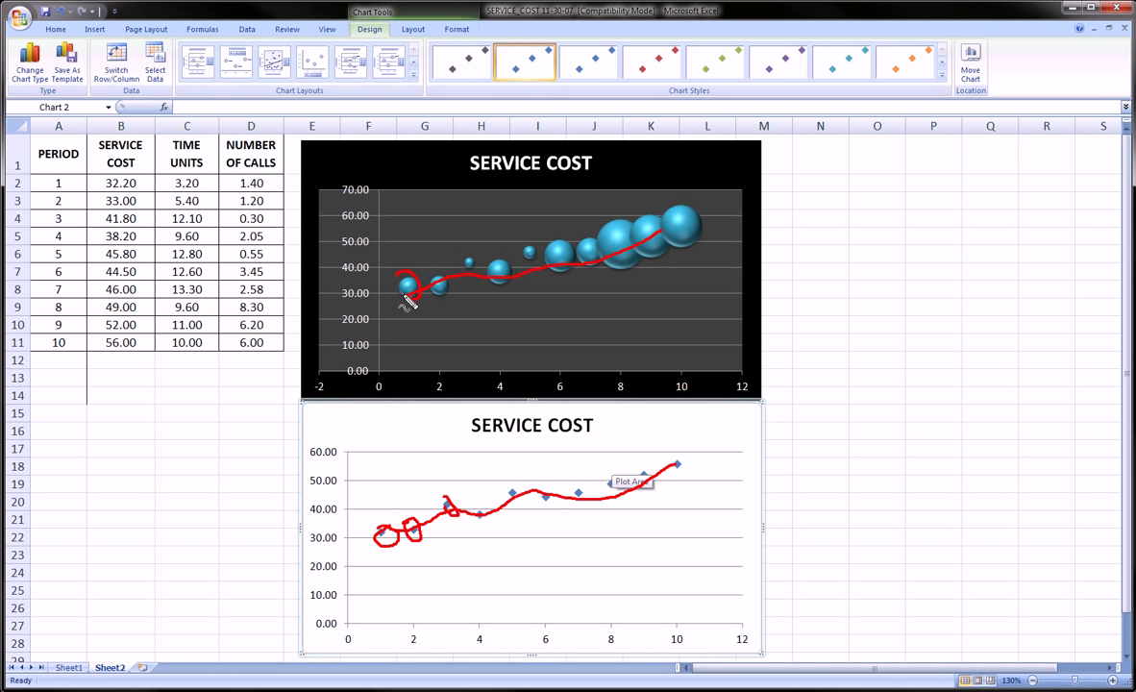
{"action": "mouse_move", "coordinate": [253, 151]}
{"action": "left_mouse_down"}
{"action": "mouse_move", "coordinate": [255, 323]}
{"action": "mouse_move", "coordinate": [248, 145]}
{"action": "left_mouse_up"}
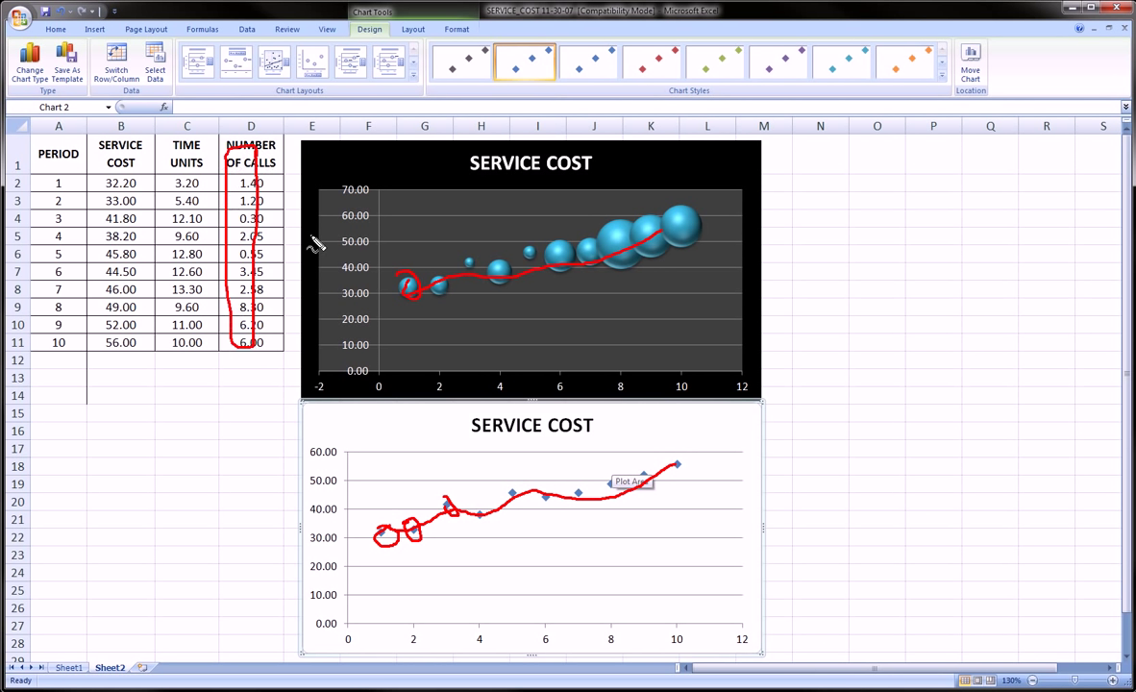
{"action": "key", "text": "e"}
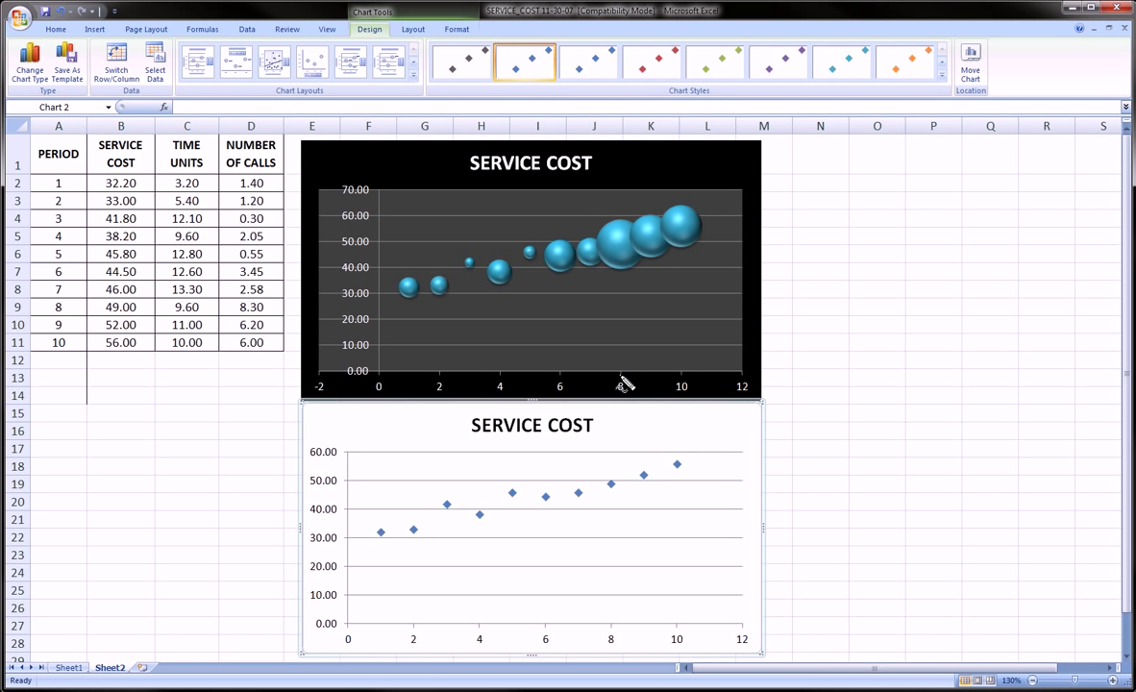
{"action": "left_click_drag", "start_coordinate": [620, 373], "coordinate": [622, 272]}
{"action": "left_click_drag", "start_coordinate": [38, 298], "coordinate": [29, 303]}
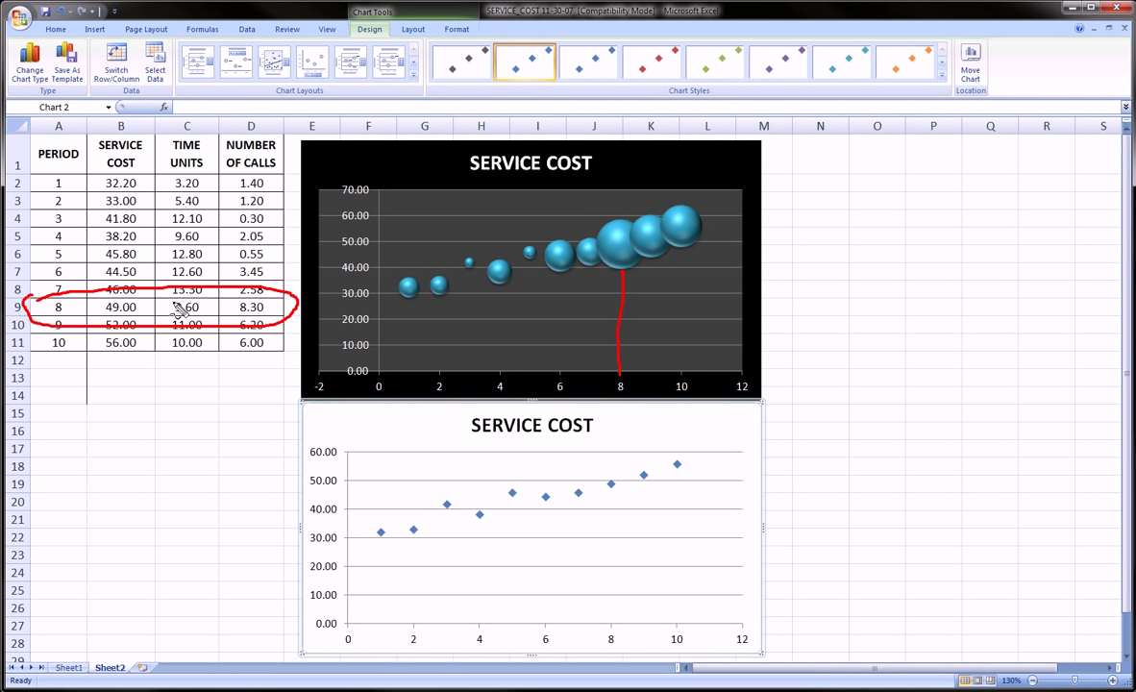
{"action": "left_click_drag", "start_coordinate": [231, 291], "coordinate": [228, 300]}
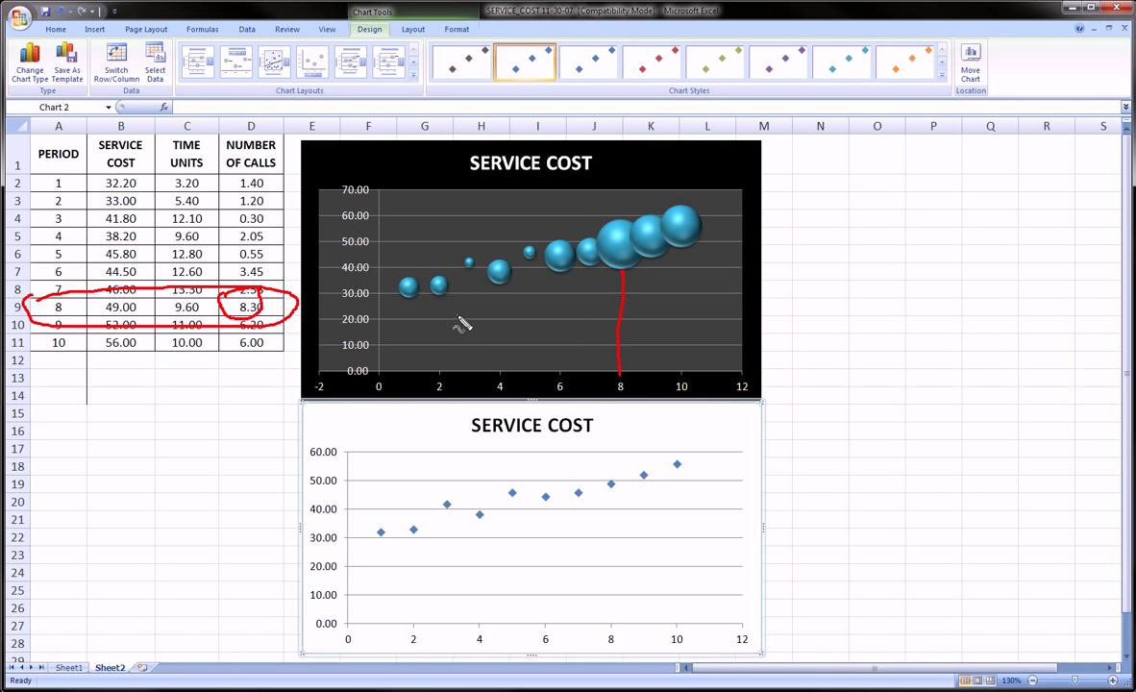
{"action": "mouse_move", "coordinate": [593, 240]}
{"action": "left_mouse_down"}
{"action": "mouse_move", "coordinate": [644, 246]}
{"action": "mouse_move", "coordinate": [620, 279]}
{"action": "left_mouse_up"}
{"action": "left_click_drag", "start_coordinate": [594, 217], "coordinate": [601, 265]}
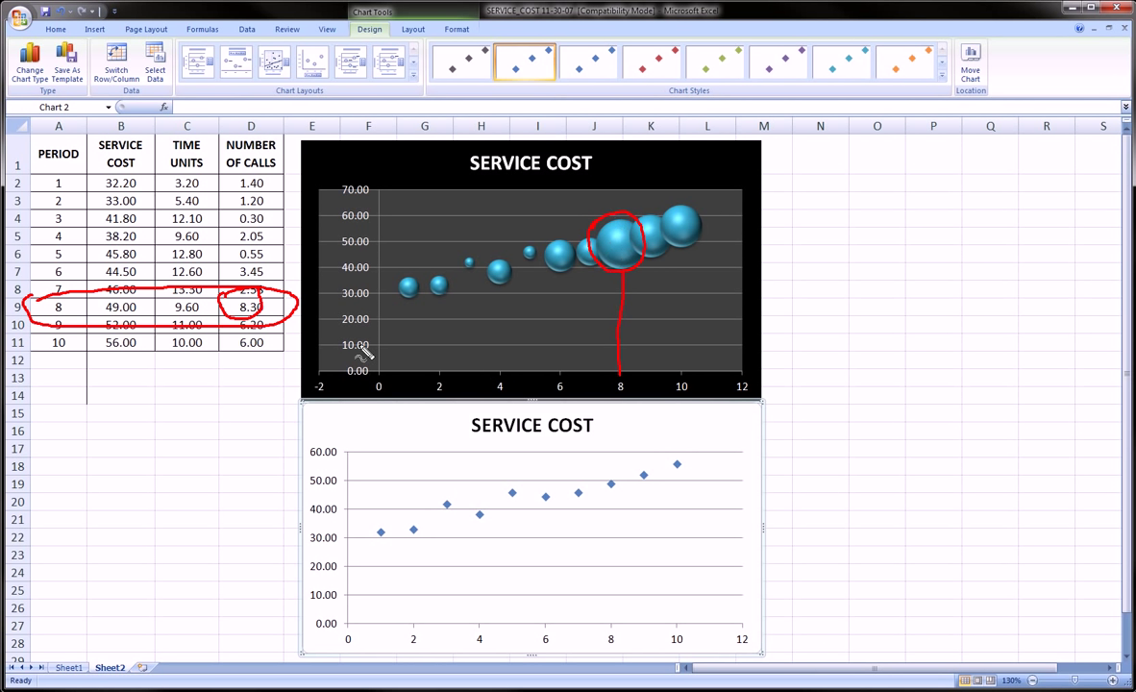
{"action": "left_click_drag", "start_coordinate": [107, 299], "coordinate": [105, 306]}
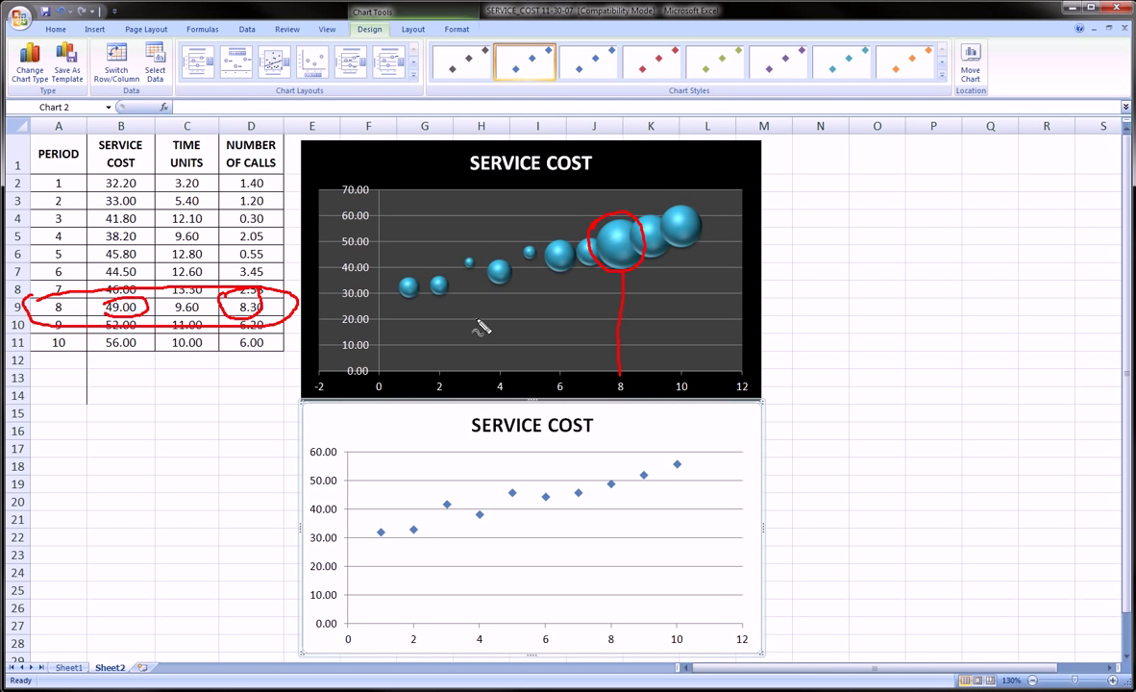
{"action": "left_click_drag", "start_coordinate": [620, 244], "coordinate": [368, 248]}
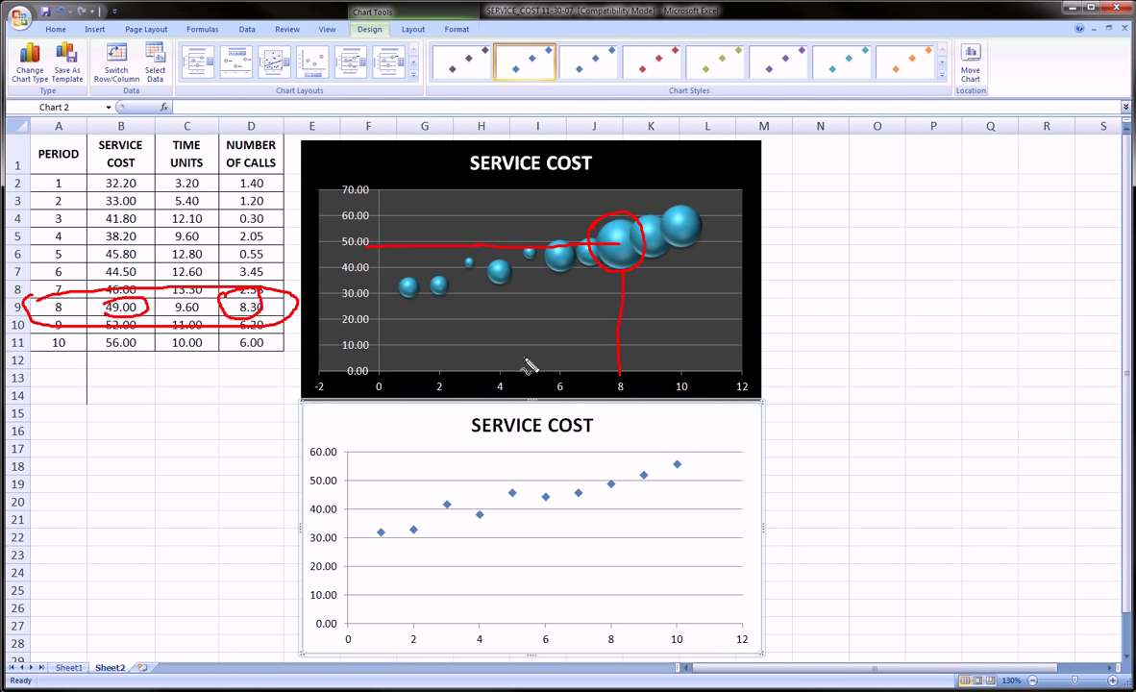
{"action": "left_click", "coordinate": [620, 243]}
{"action": "left_click_drag", "start_coordinate": [616, 476], "coordinate": [603, 477]}
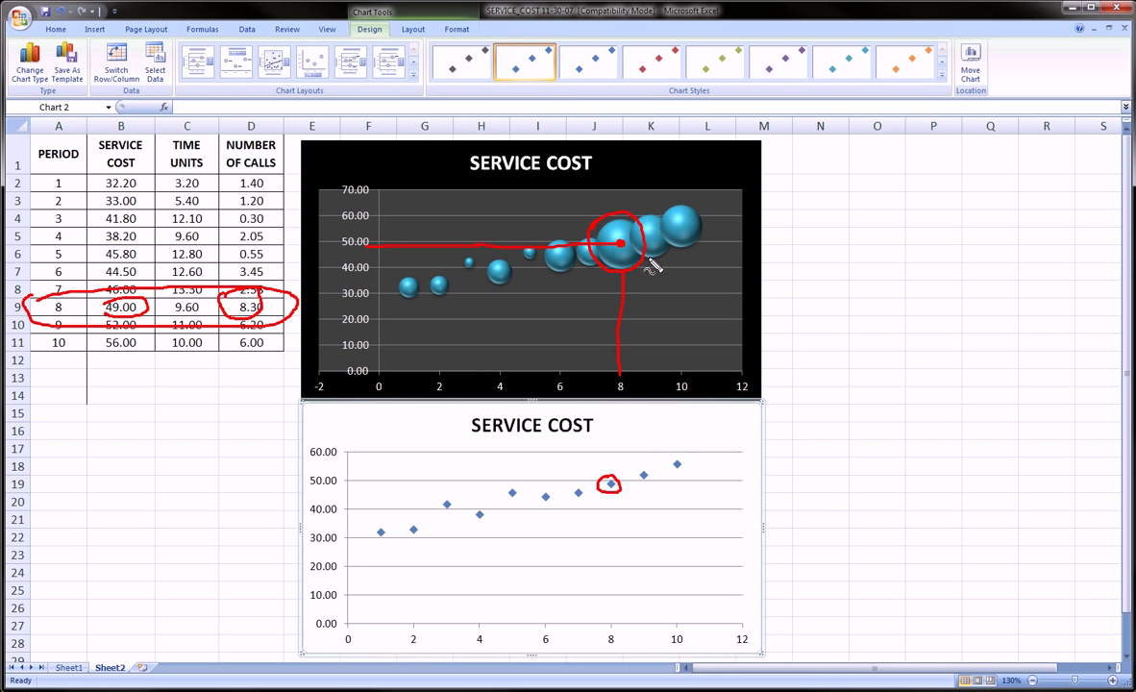
{"action": "key", "text": "Escape"}
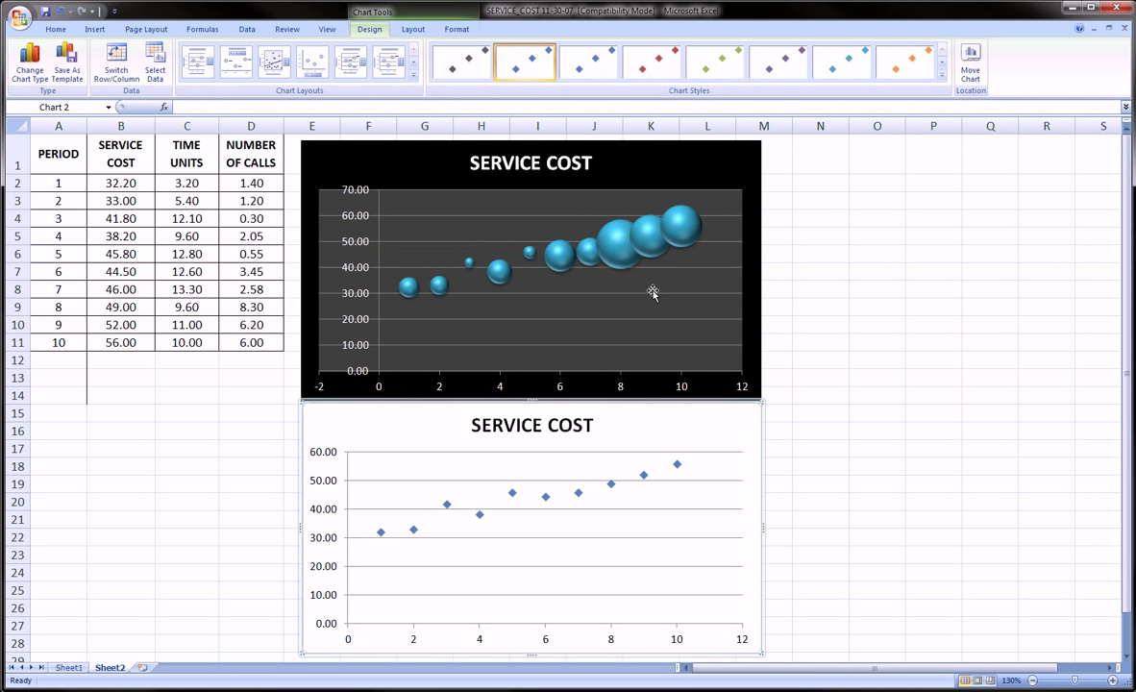